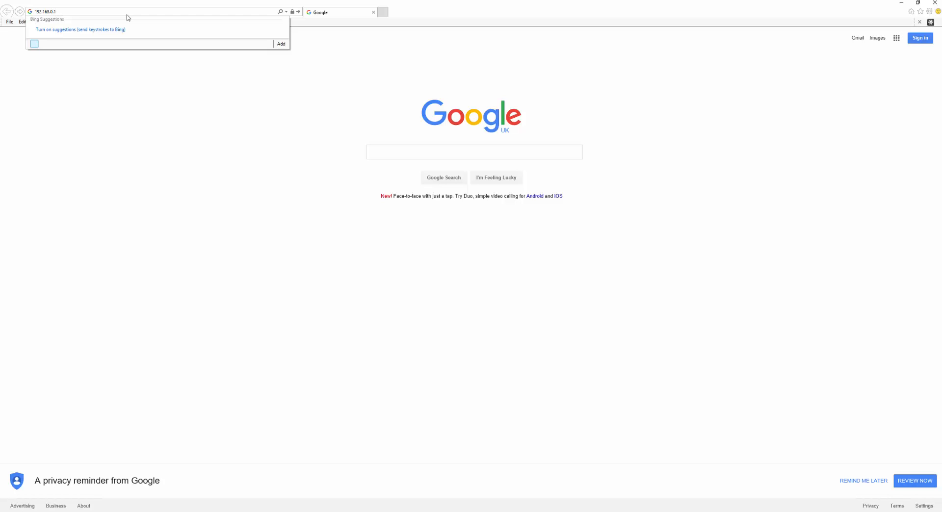
Open the router page at 192.168.0.1 and sign in with the settings password.
key(Return)
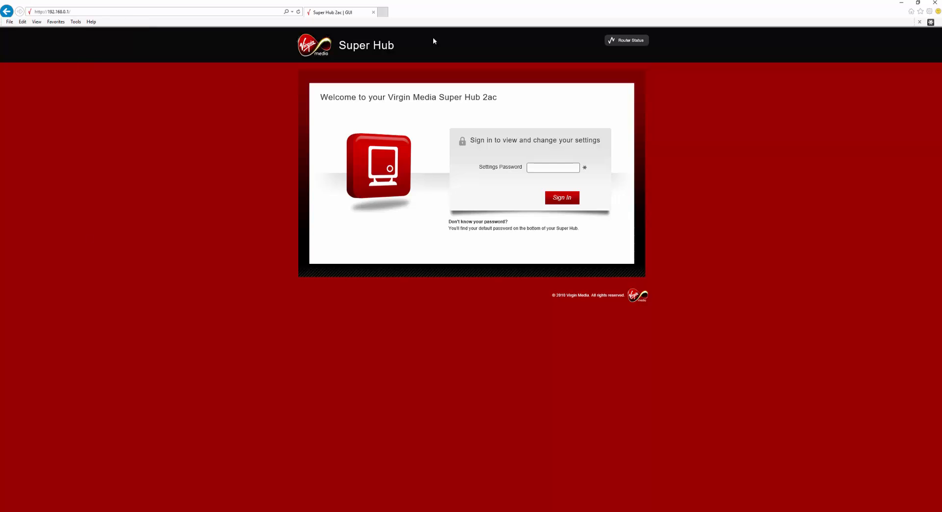
click(553, 168)
text(••)
click(562, 201)
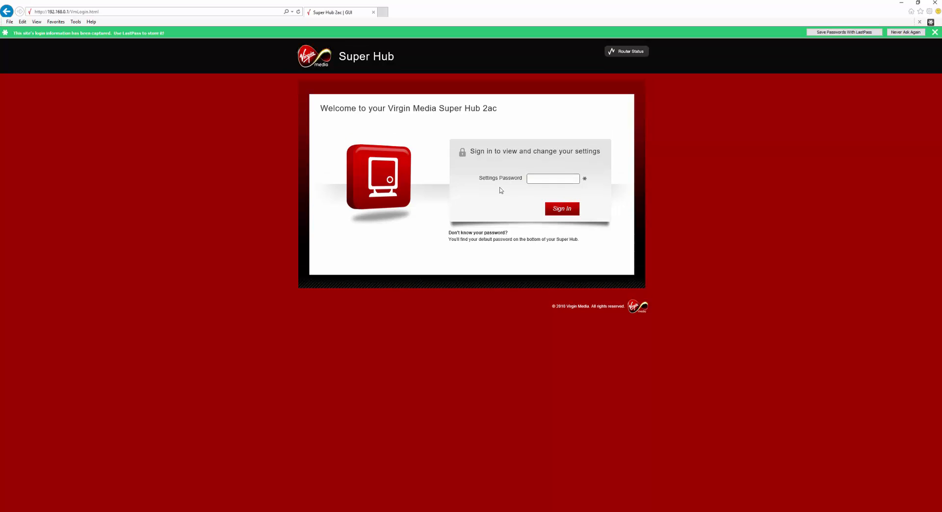
click(544, 175)
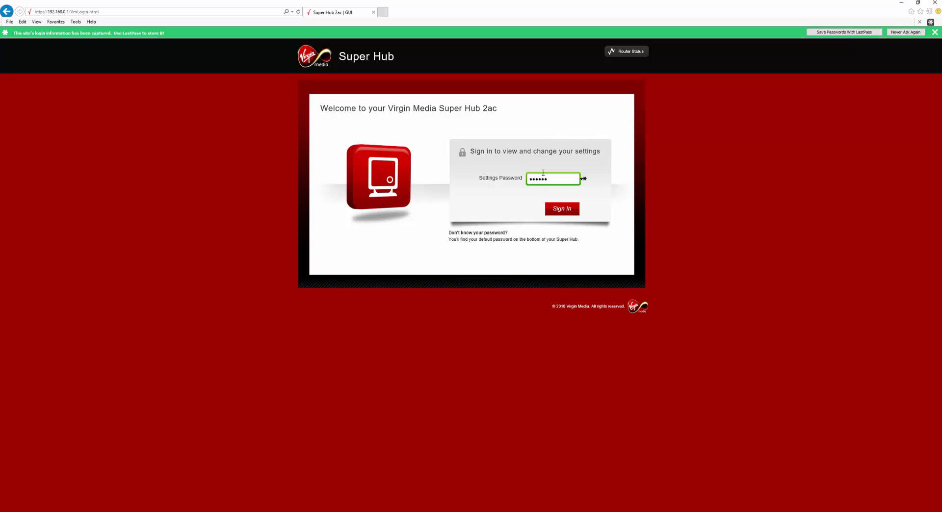
text(•••)
click(567, 213)
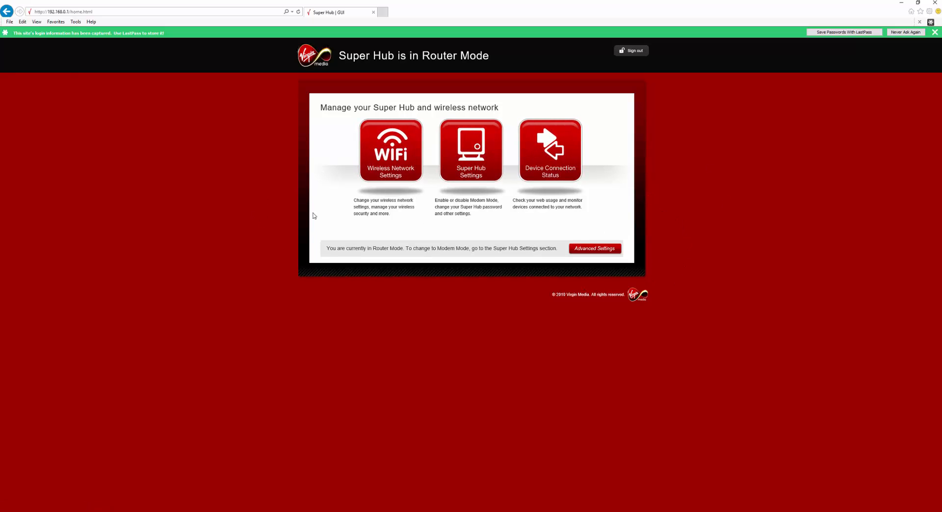
Open the Port Forwarding page in the Security section of the advanced settings.
click(594, 249)
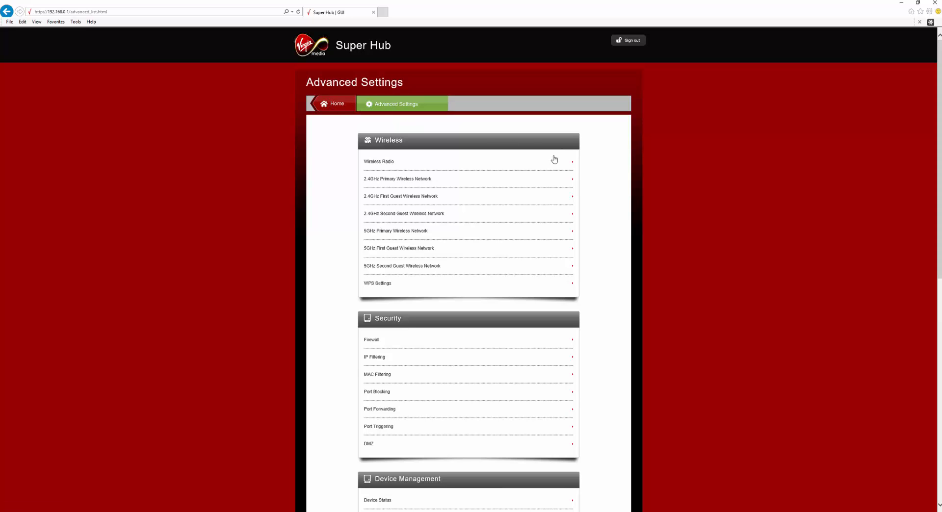
scroll(401, 211, down, 3)
scroll(403, 231, down, 2)
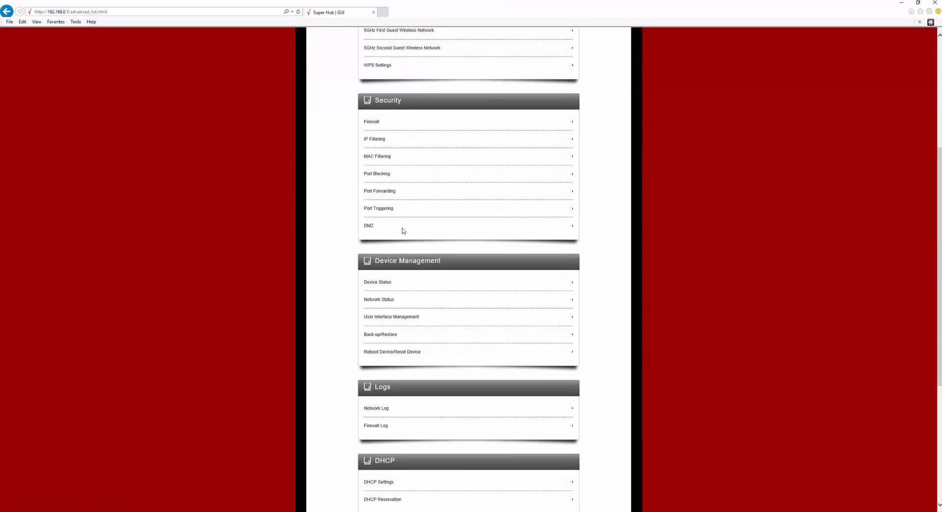
scroll(406, 120, up, 5)
scroll(499, 188, down, 3)
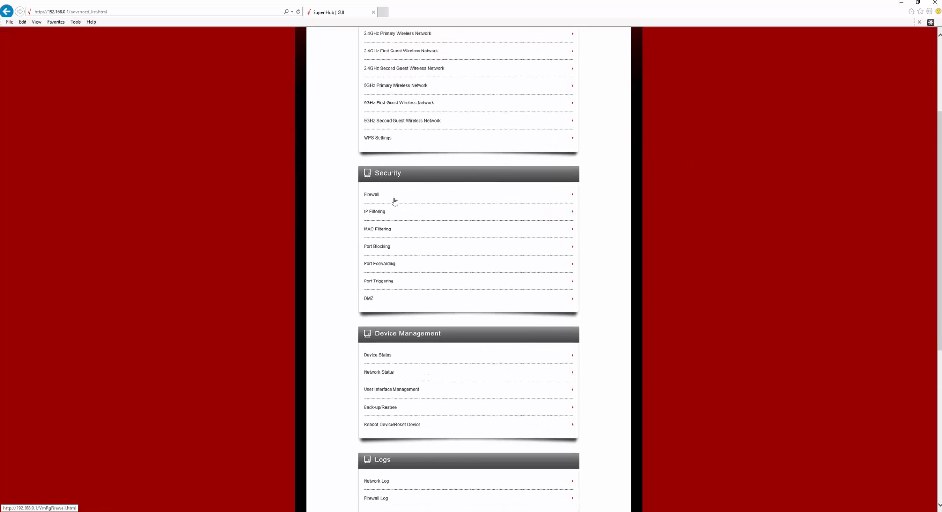
click(382, 265)
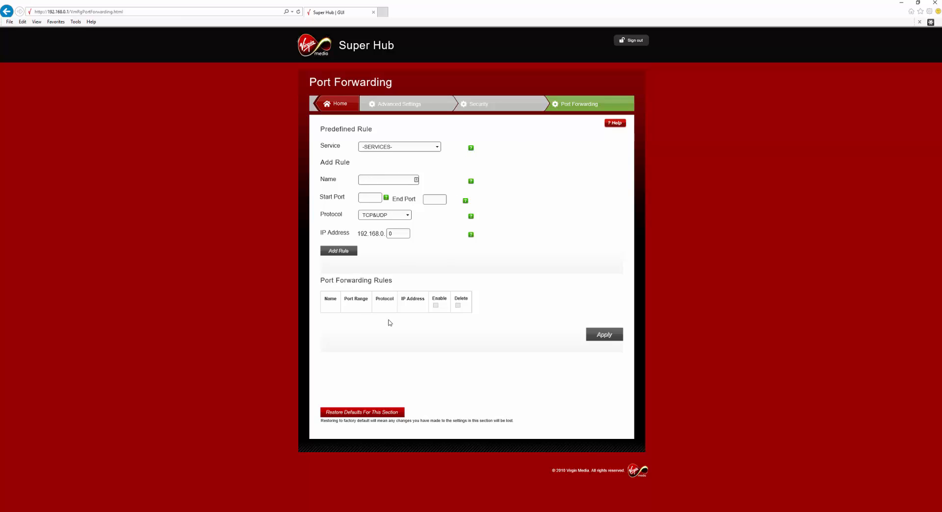
click(369, 178)
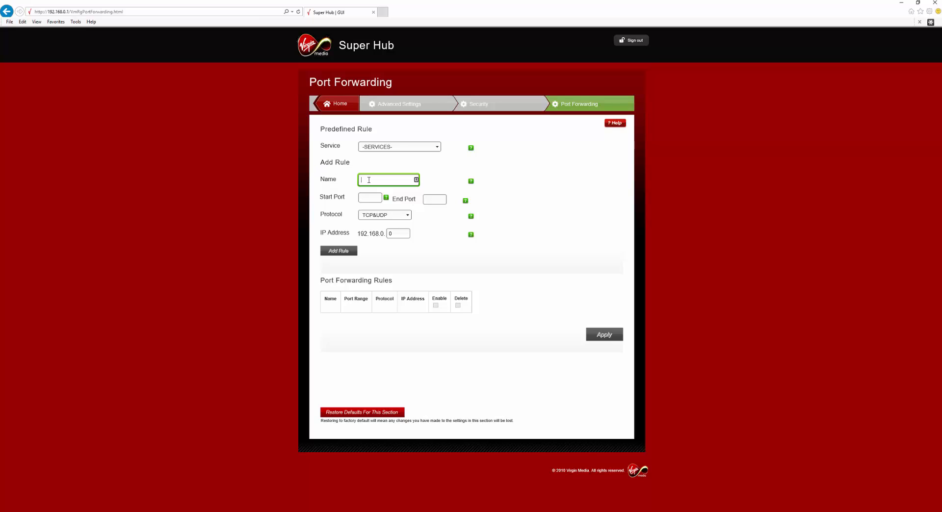
click(436, 148)
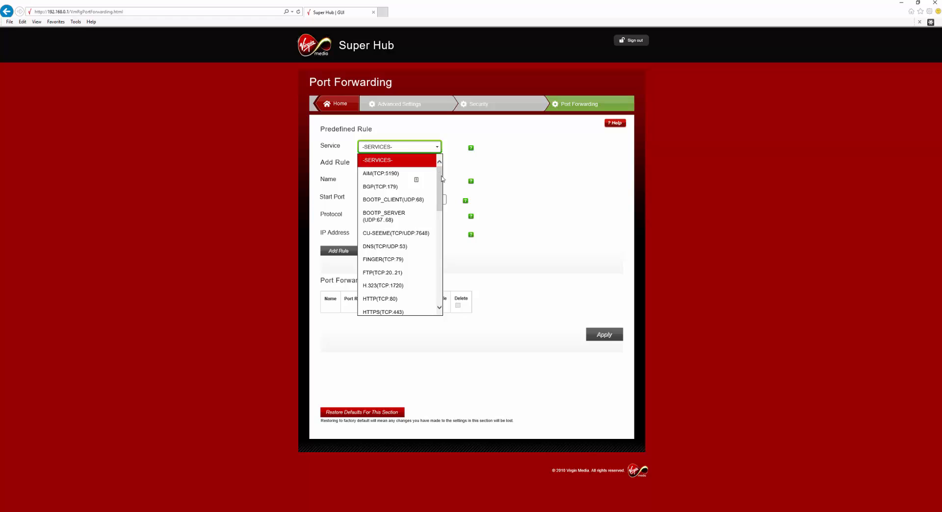
mouse_move(436, 184)
mouse_down()
mouse_move(440, 278)
mouse_move(442, 174)
mouse_up()
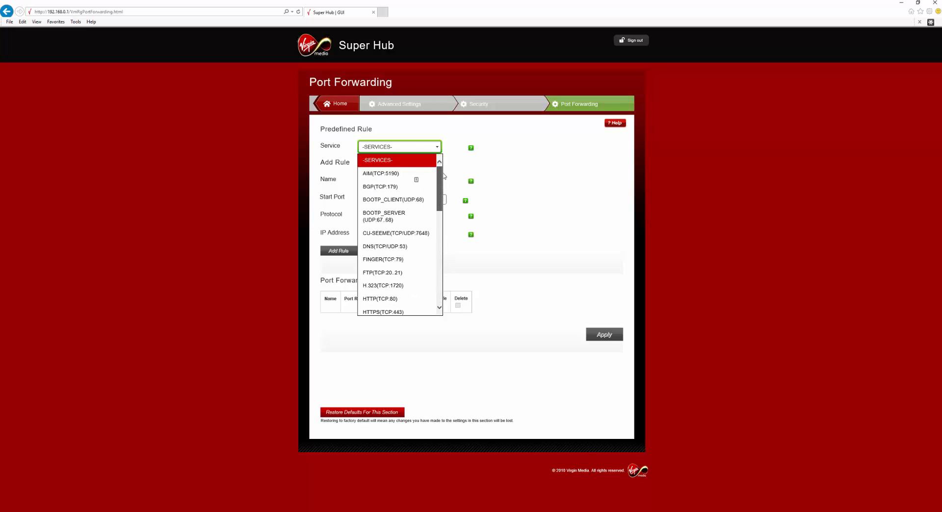
click(540, 202)
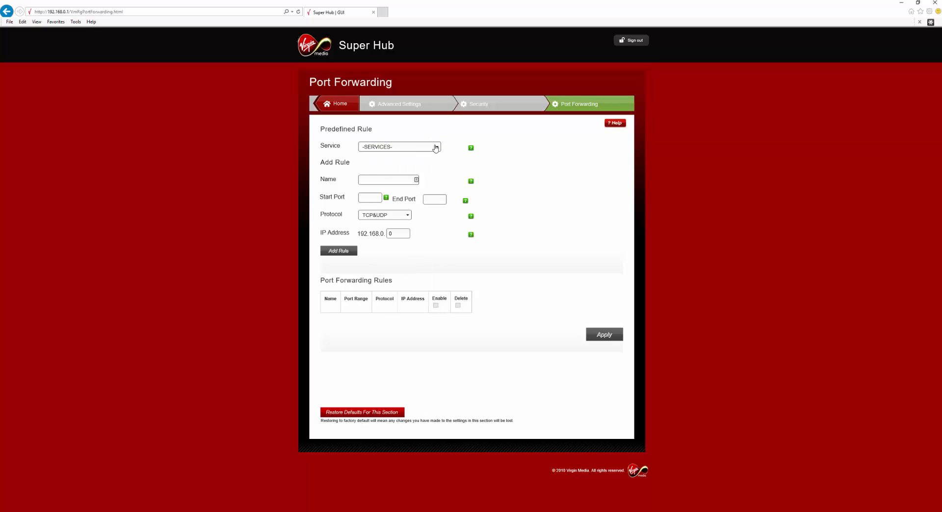
Name the new port forwarding rule CCTV 8000 and set both its start port and end port to 8000.
click(369, 179)
text(CCT)
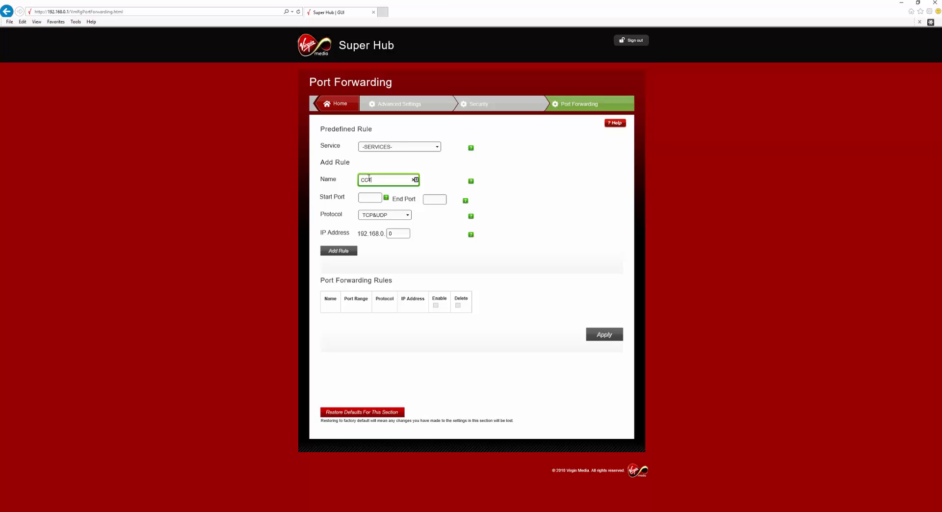
text(V 80)
click(371, 196)
text(8000)
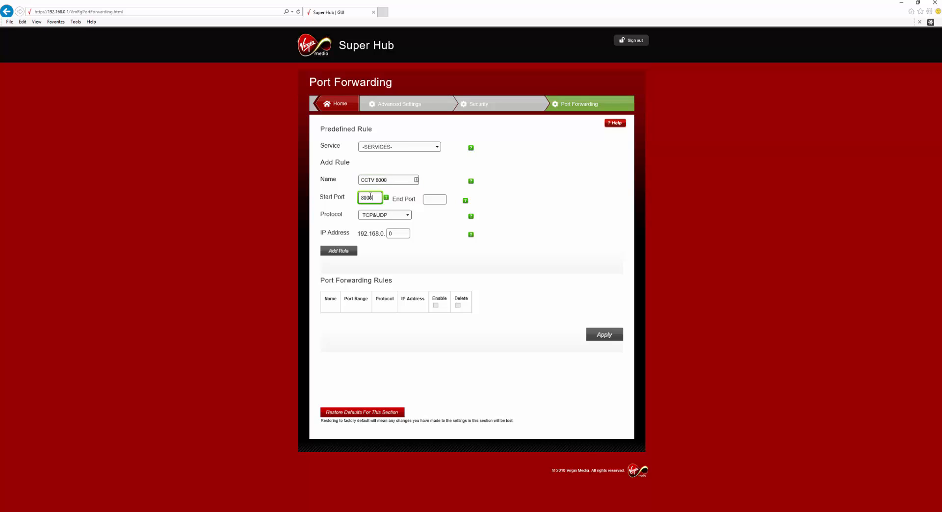
click(440, 200)
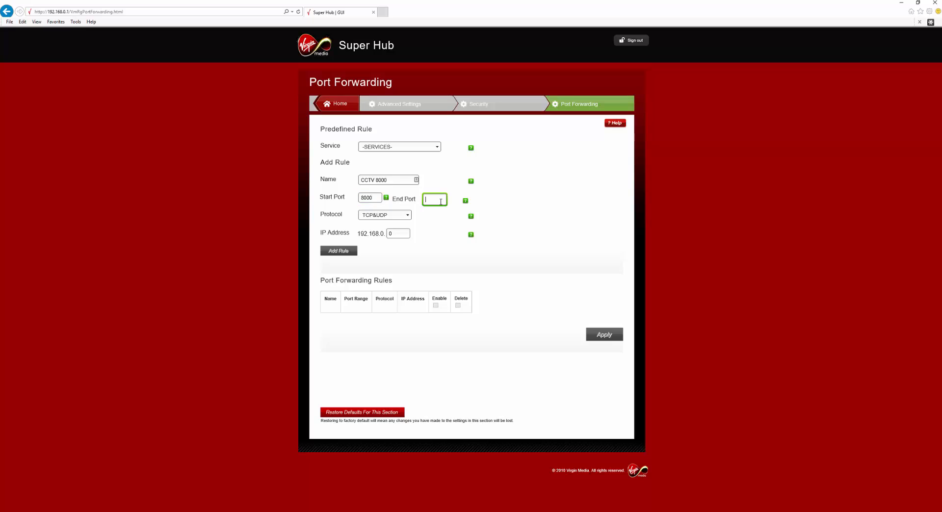
text(8000)
Look up the recorder's IPv4 address in SADP and add the rule with IP address 192.168.0.2.
key(alt+Tab)
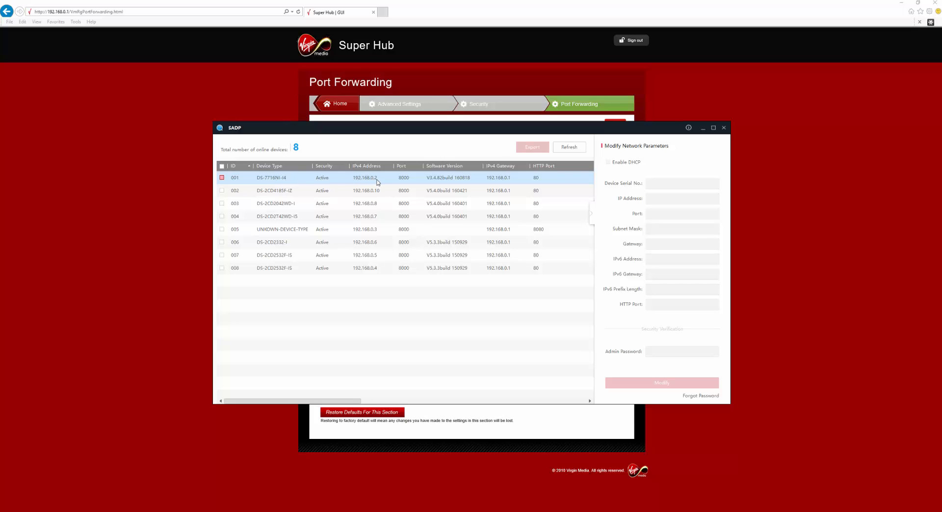
click(824, 185)
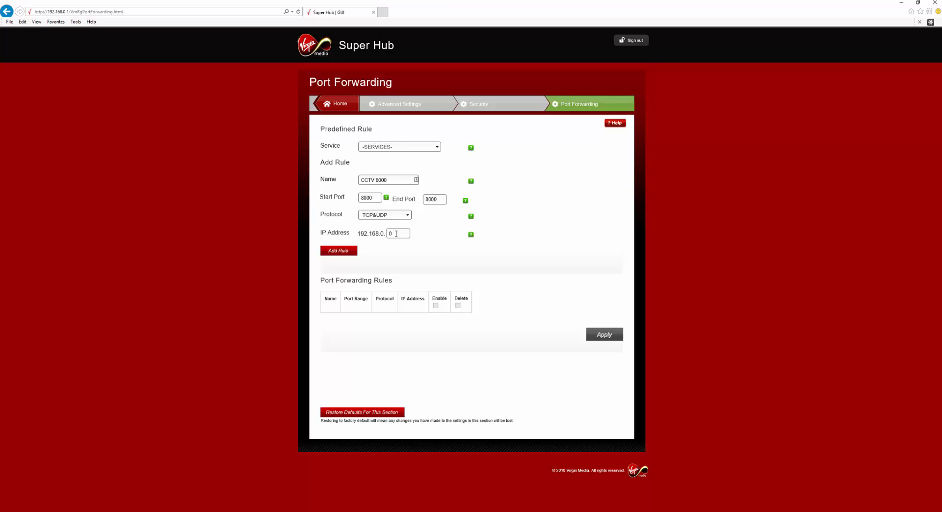
click(397, 234)
key(BackSpace)
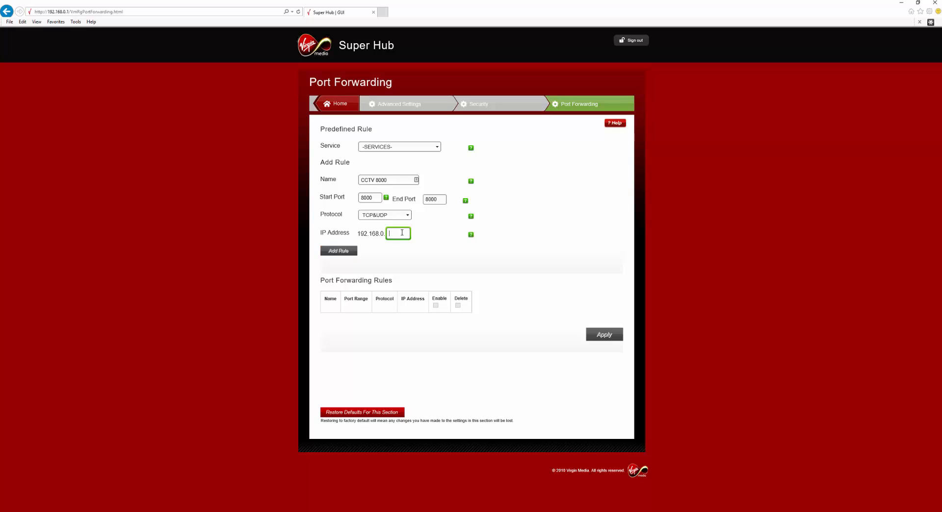
text(2)
click(336, 252)
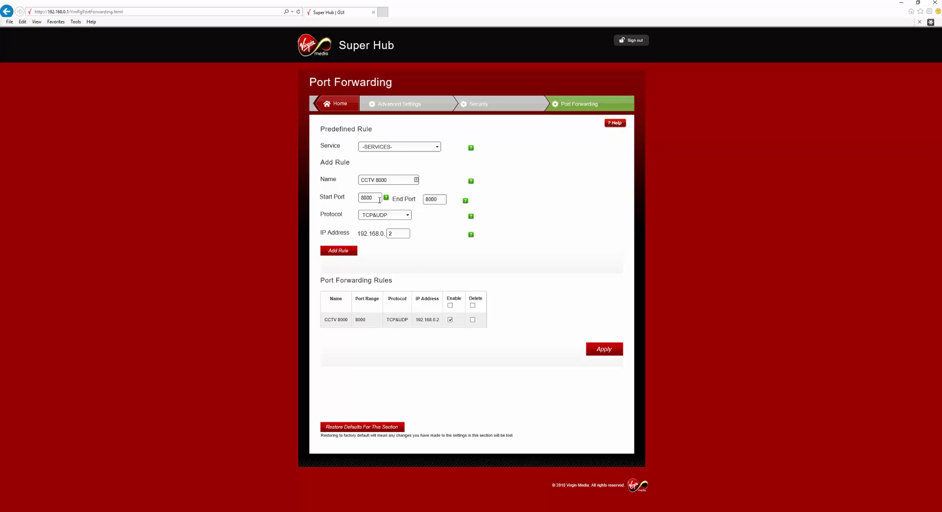
Try to apply a second rule named CCTV 554 with start port and end port 554.
click(394, 179)
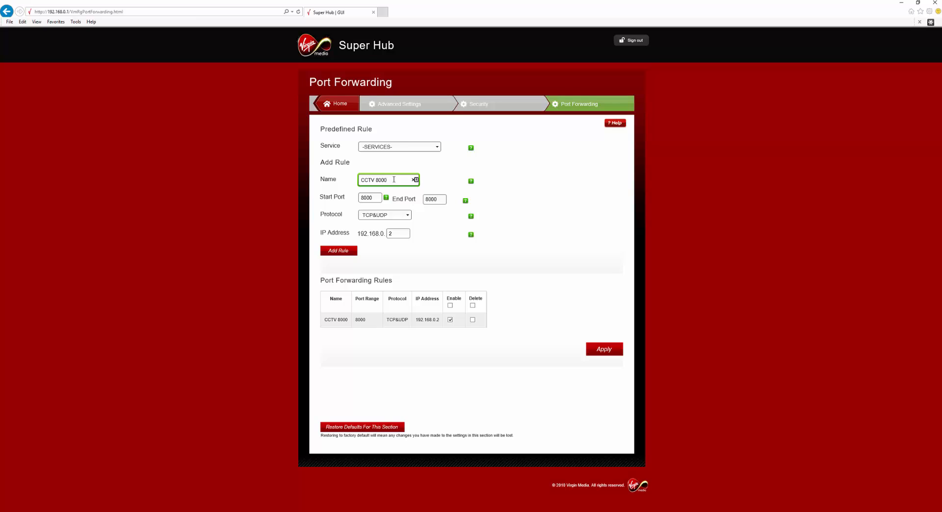
key(BackSpace)
key(BackSpace)
key(BackSpace)
text(554)
key(Tab)
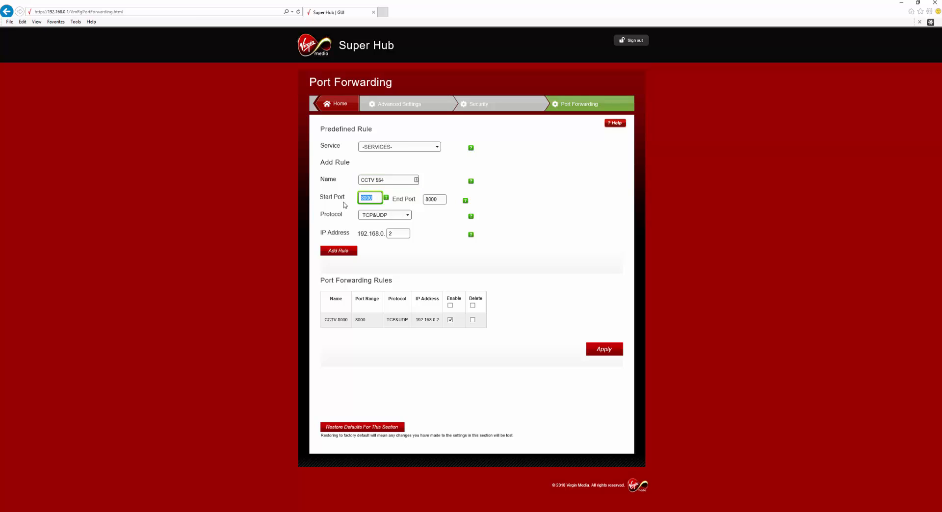
text(554)
click(443, 199)
key(BackSpace)
key(BackSpace)
key(BackSpace)
key(BackSpace)
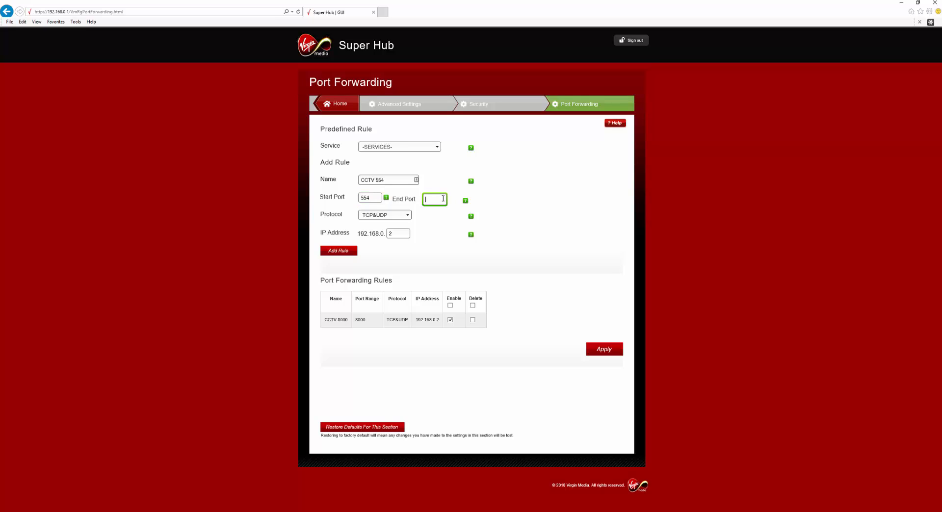
text(554)
click(602, 350)
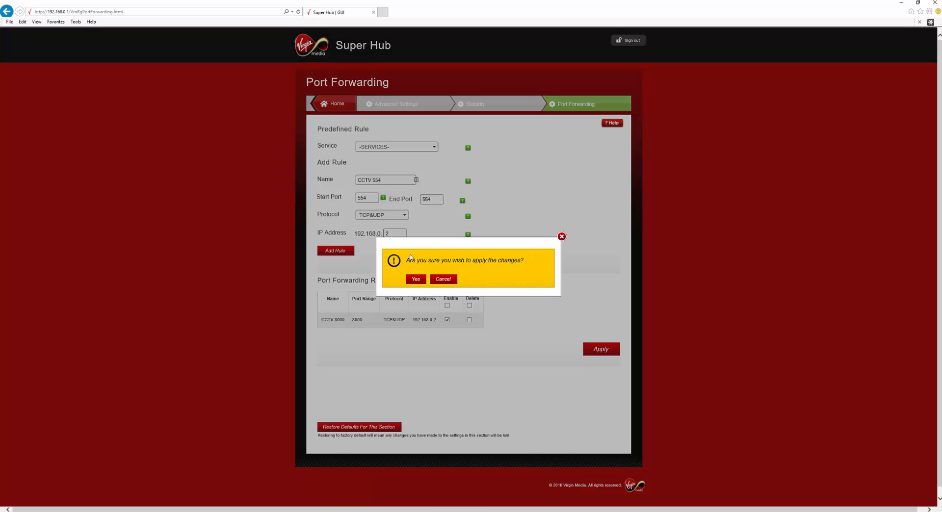
click(421, 283)
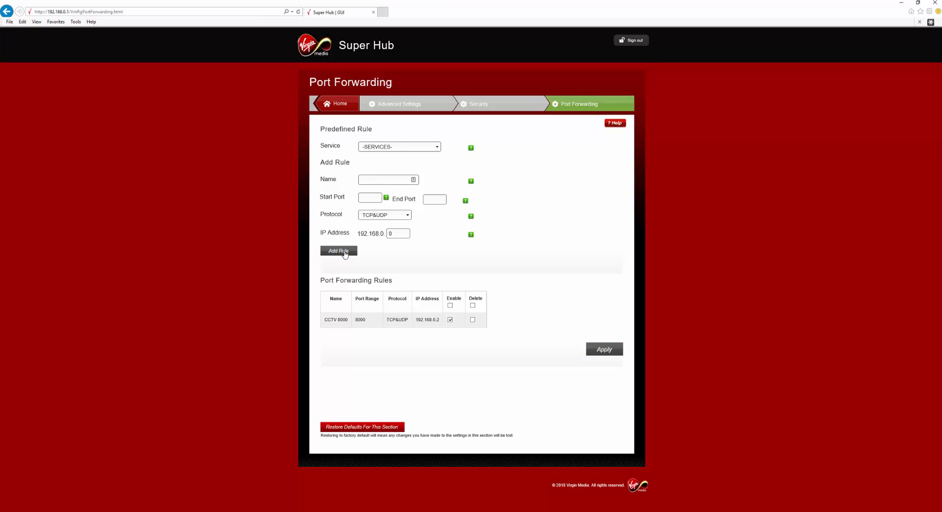
Name the new rule CCTV 554 and set its start port and end port to 554.
click(378, 179)
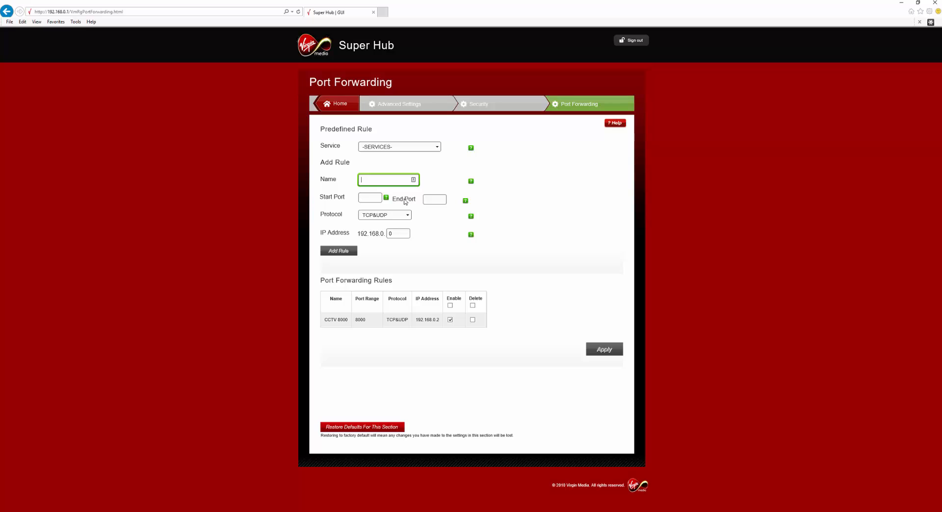
text(CCTV 554)
click(371, 197)
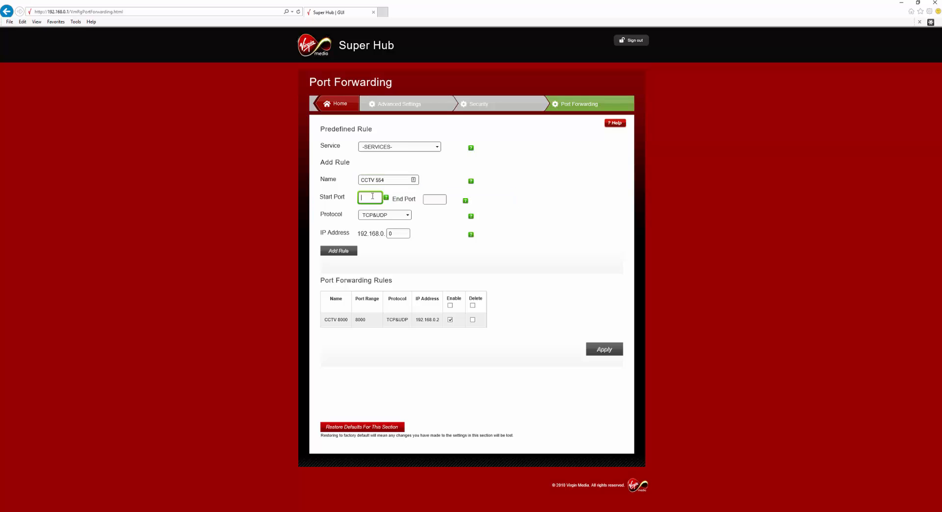
text(554)
click(431, 201)
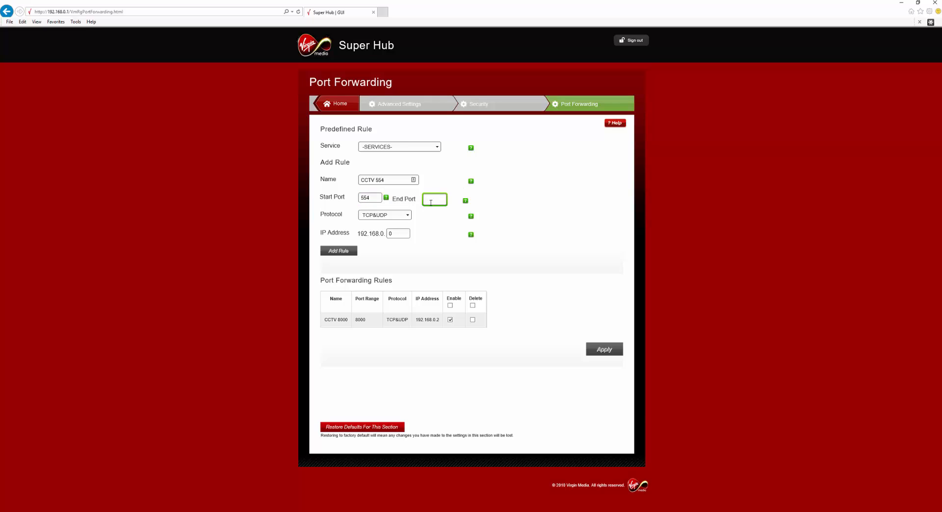
text(554)
Add the CCTV 554 rule with IP address 192.168.0.2 and apply the port forwarding changes.
click(401, 232)
key(BackSpace)
text(2)
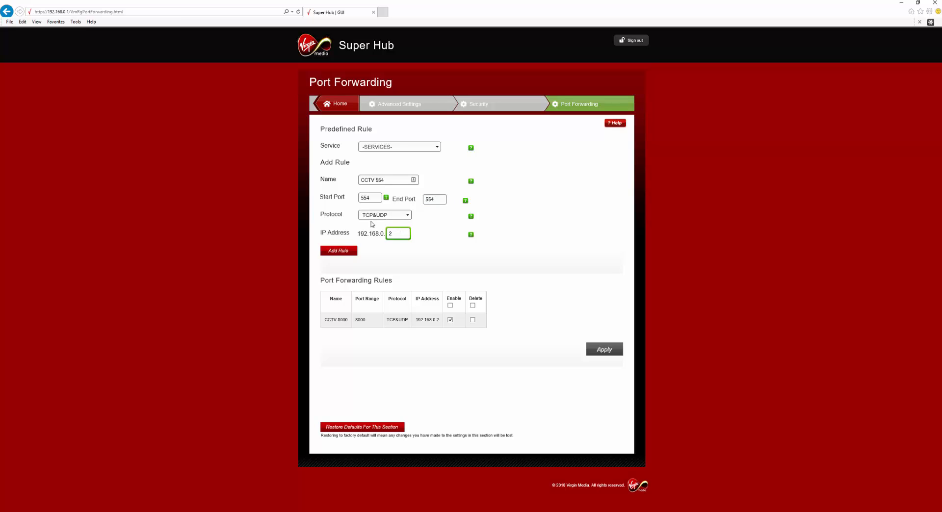
click(335, 251)
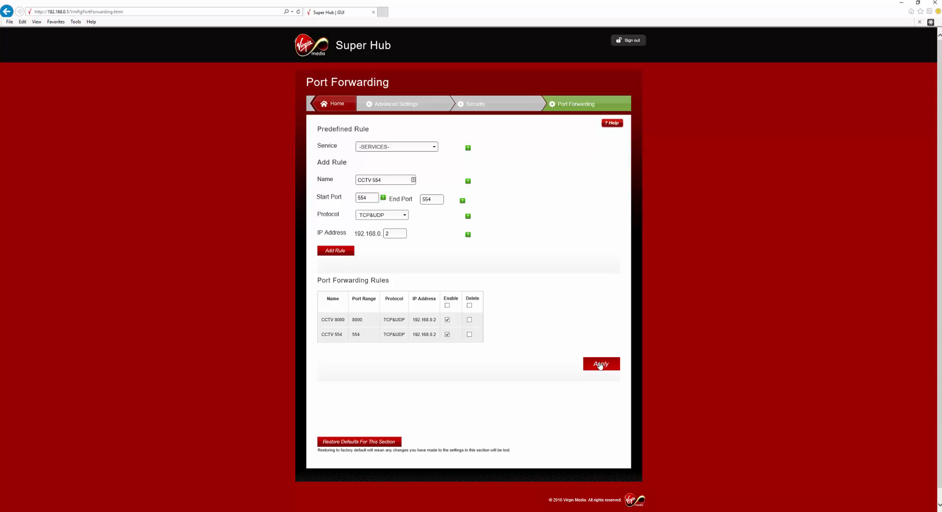
click(602, 366)
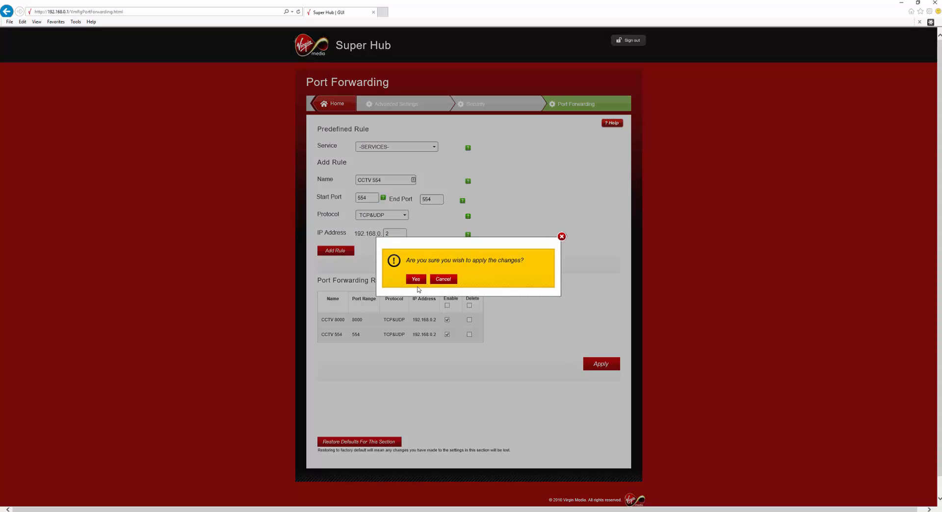
click(417, 281)
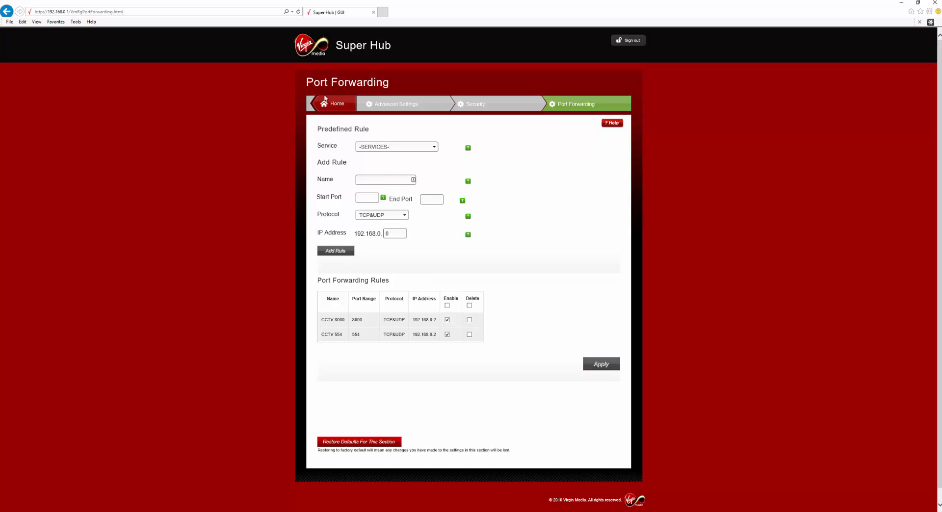
Return to the router's home page and reopen Port Forwarding to check the saved rules.
click(336, 107)
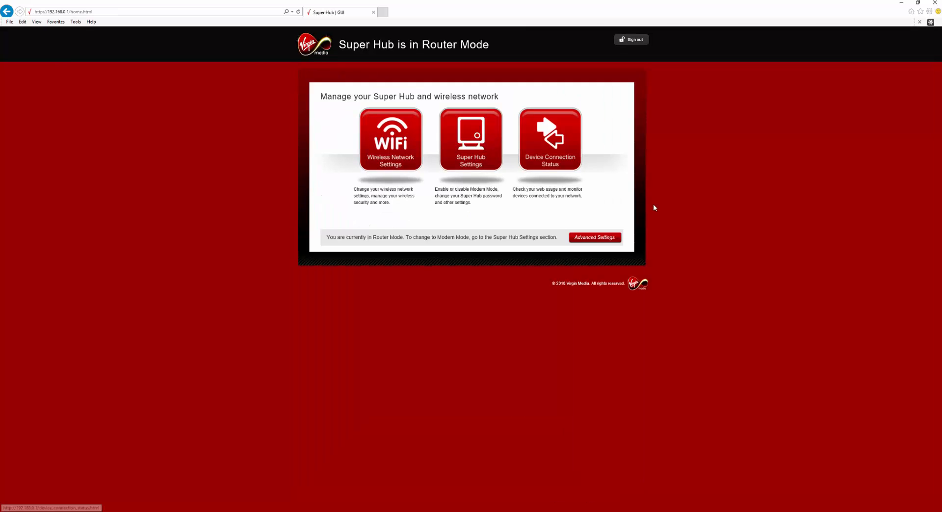
click(589, 239)
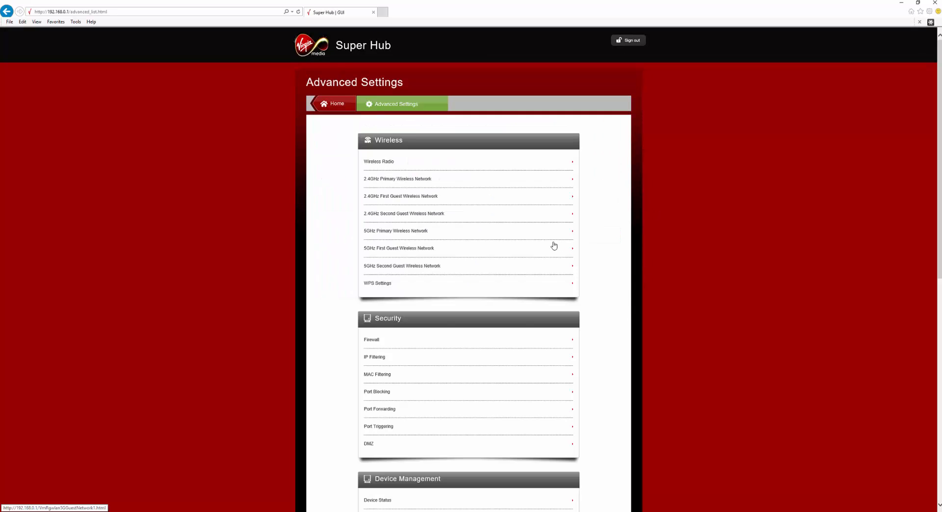
scroll(447, 265, down, 3)
click(382, 268)
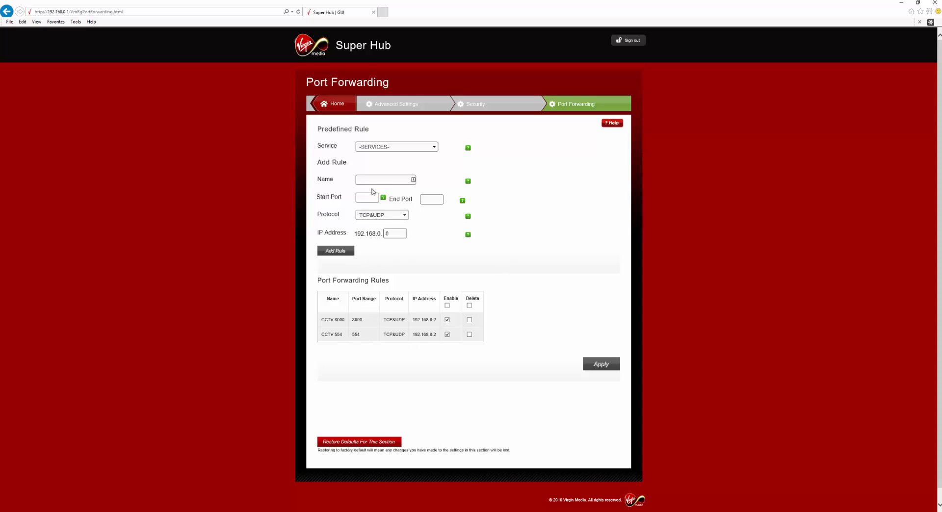
Name a third rule CCTV 80 and set its start port and end port to 80.
click(372, 179)
text(CC)
click(369, 196)
text(80)
click(429, 201)
text(80)
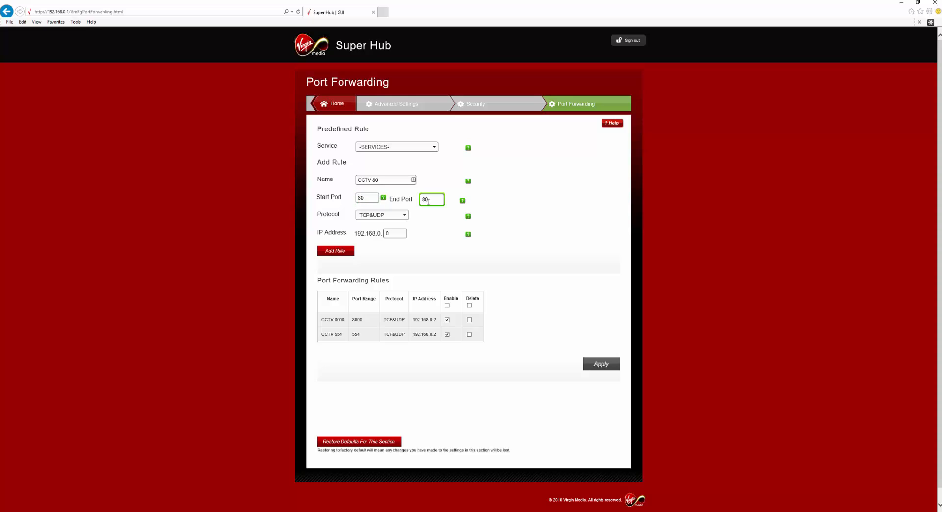
Set the CCTV 80 rule's IP address to 192.168.0.2 and add it to the port forwarding rules.
click(396, 233)
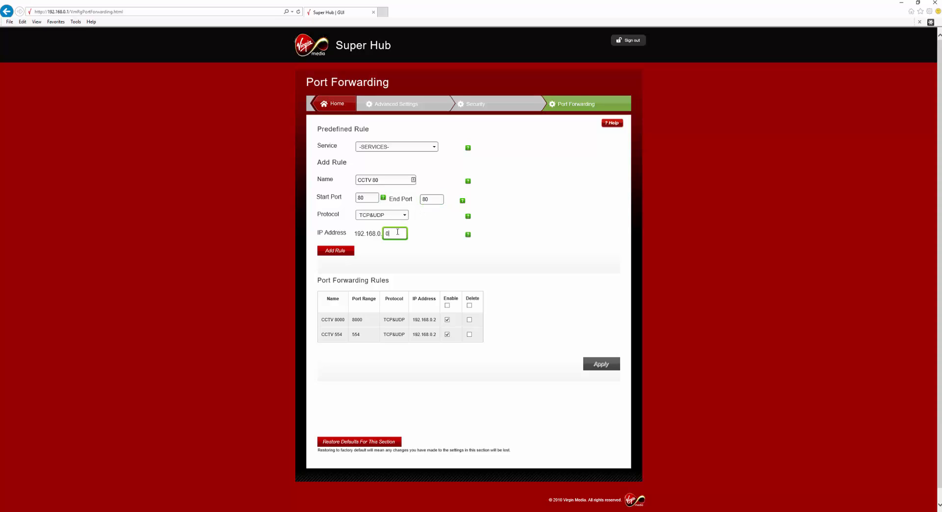
key(BackSpace)
text(8)
key(BackSpace)
text(2)
click(335, 252)
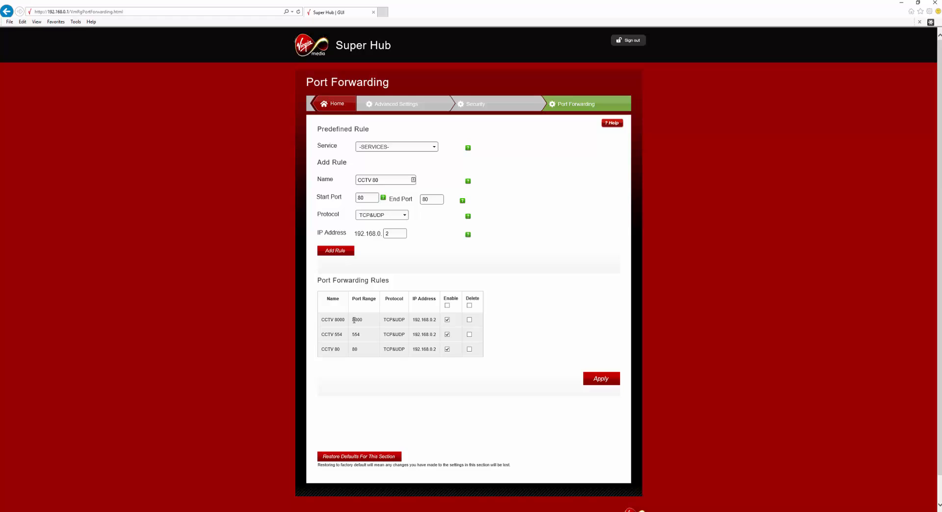
Apply the port forwarding changes and return to the router's home page.
drag(352, 320, 362, 352)
click(601, 379)
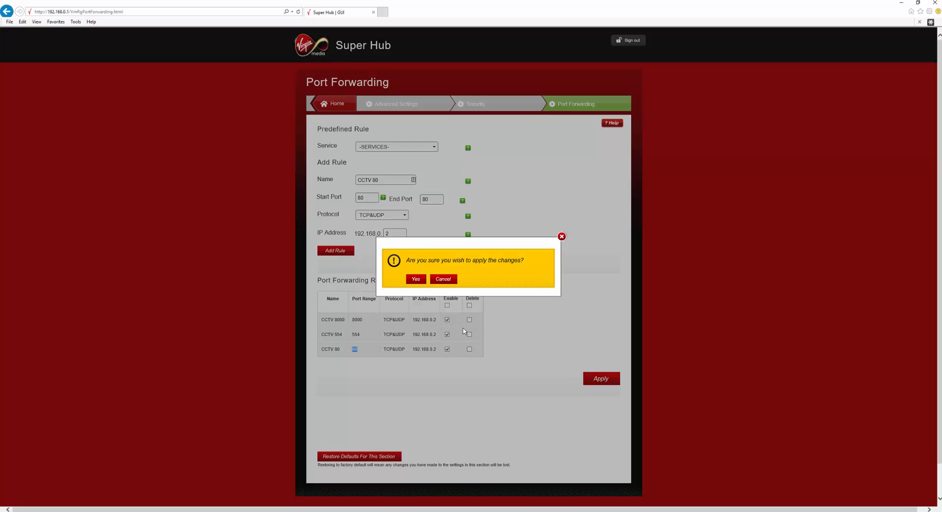
click(417, 280)
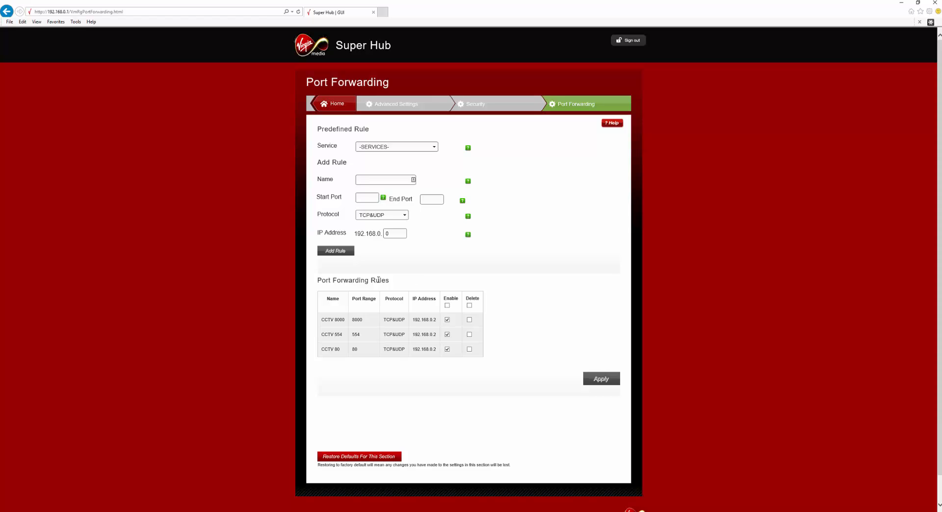
click(342, 104)
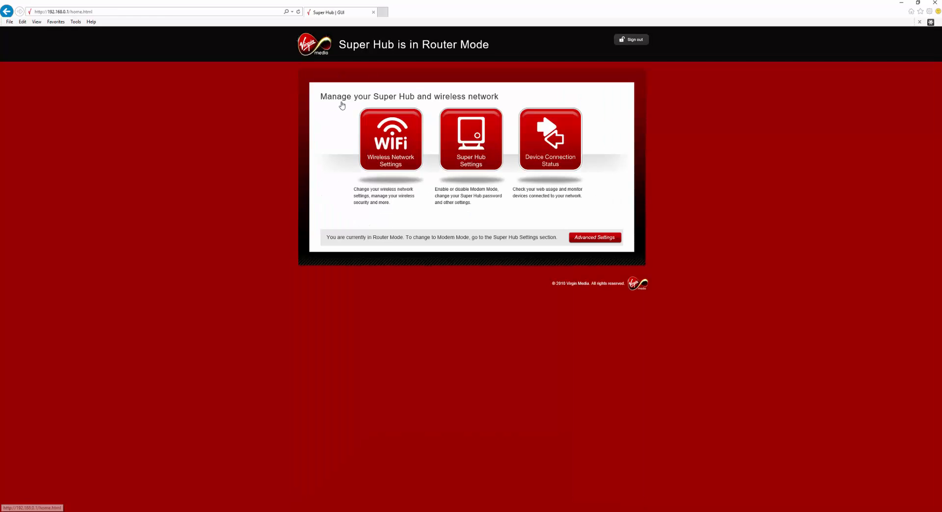
Search the web for "check myu ports" in a new tab and open the CanYouSeeMe port check tool.
click(384, 12)
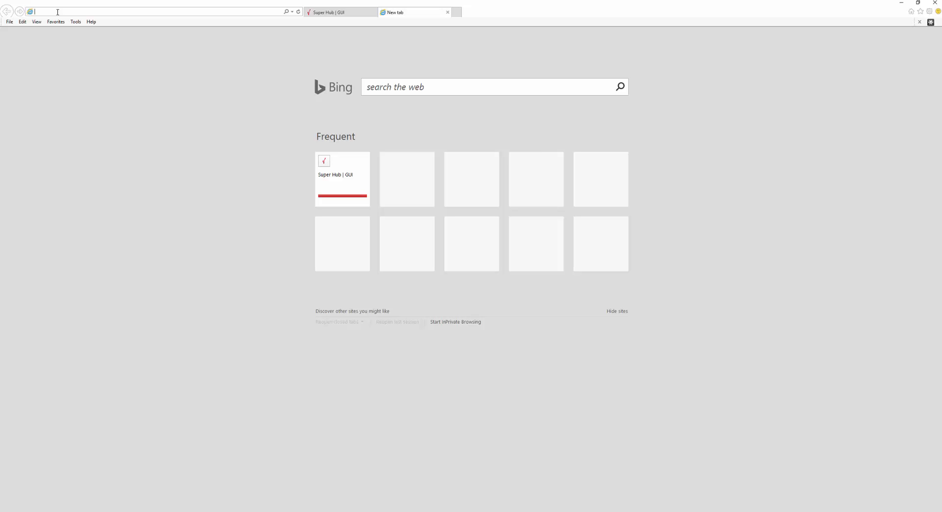
text(che)
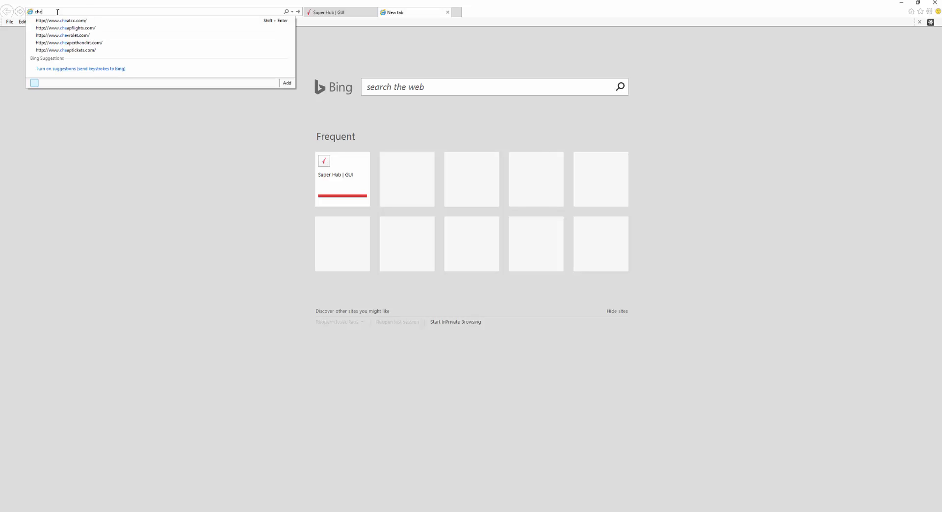
text(ck m)
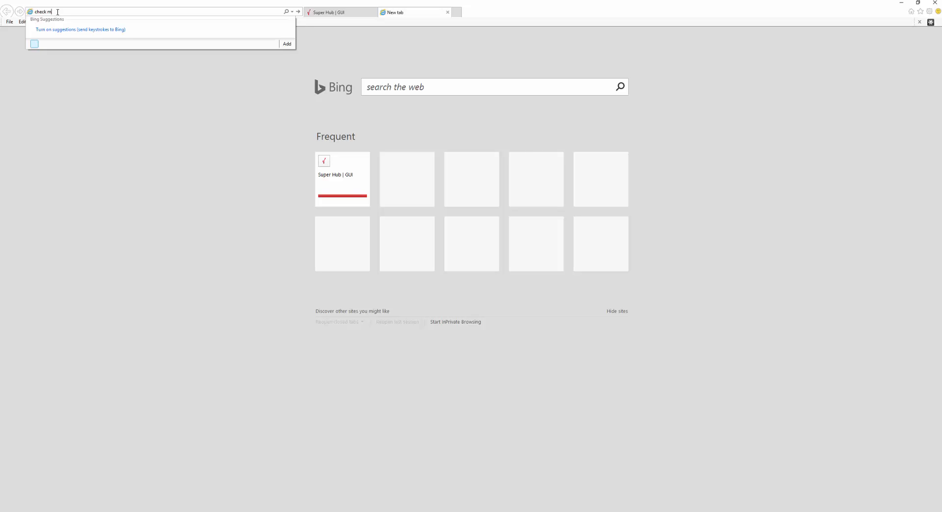
text(yubo)
key(Return)
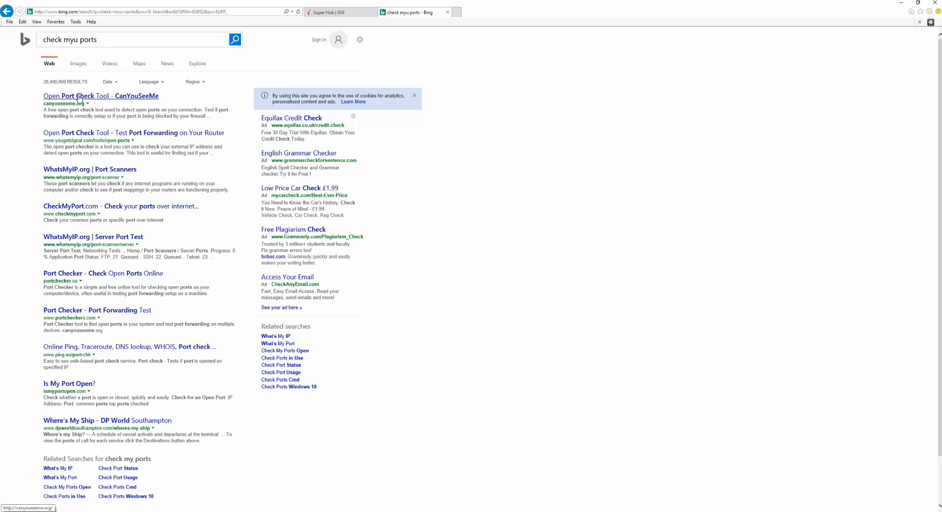
click(79, 96)
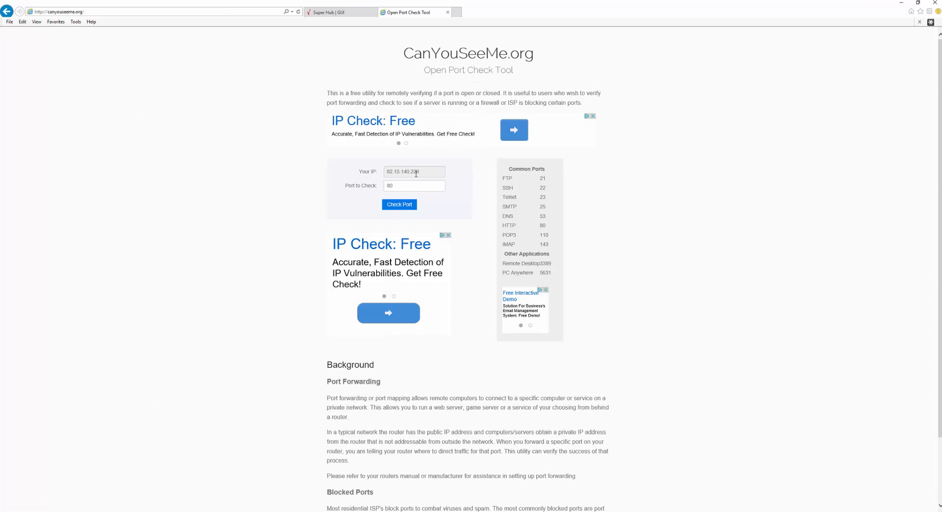
Check whether port 8000 is open with the CanYouSeeMe tool.
click(401, 186)
text(00)
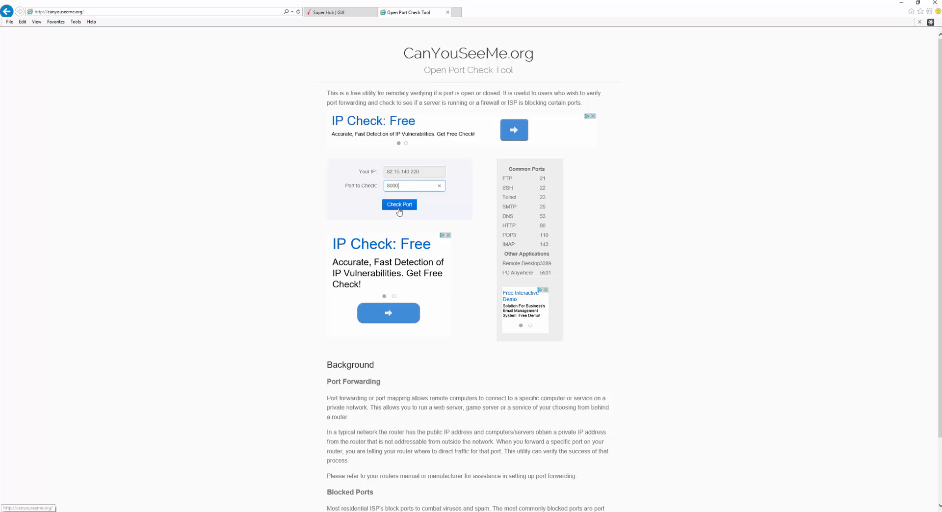
click(403, 205)
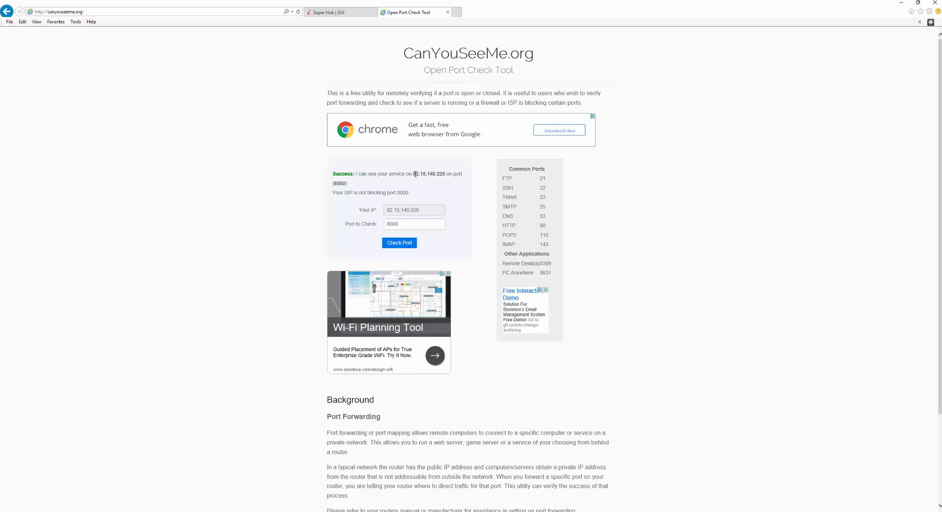
Change the port to 554 and check whether it is open.
click(409, 221)
key(BackSpace)
key(BackSpace)
key(BackSpace)
key(BackSpace)
text(554)
click(393, 244)
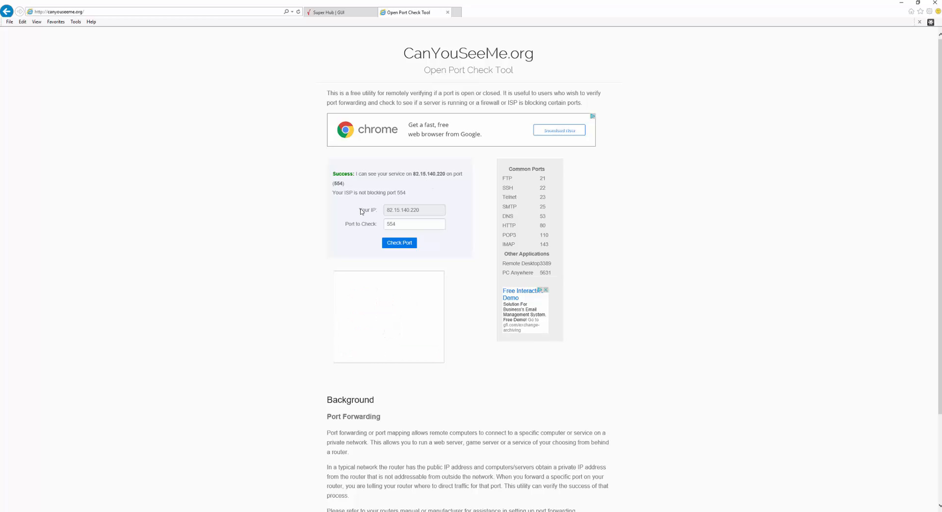
Check whether port 80 is open and close the port checker page.
drag(398, 224, 369, 223)
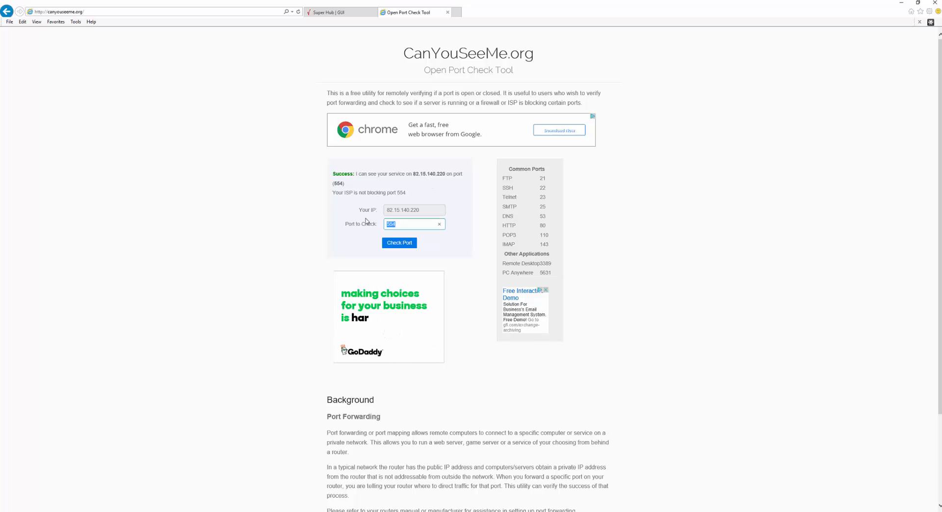
key(BackSpace)
text(80)
click(400, 243)
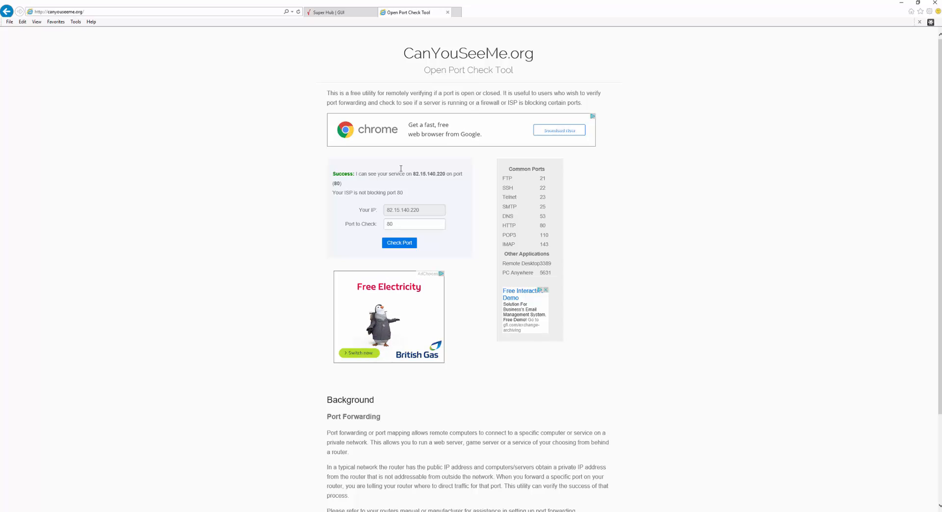
click(448, 13)
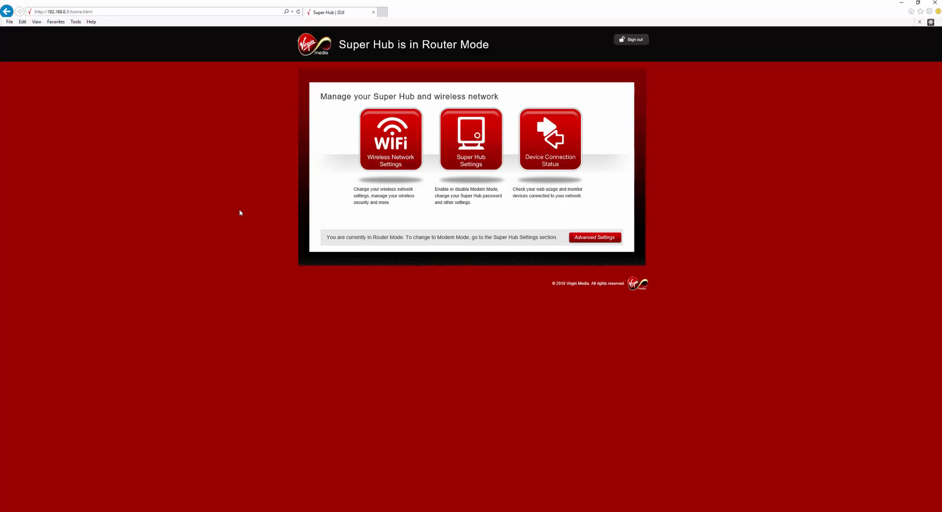
Open the router's Device Connection Status page and examine the WAN IP address.
click(546, 152)
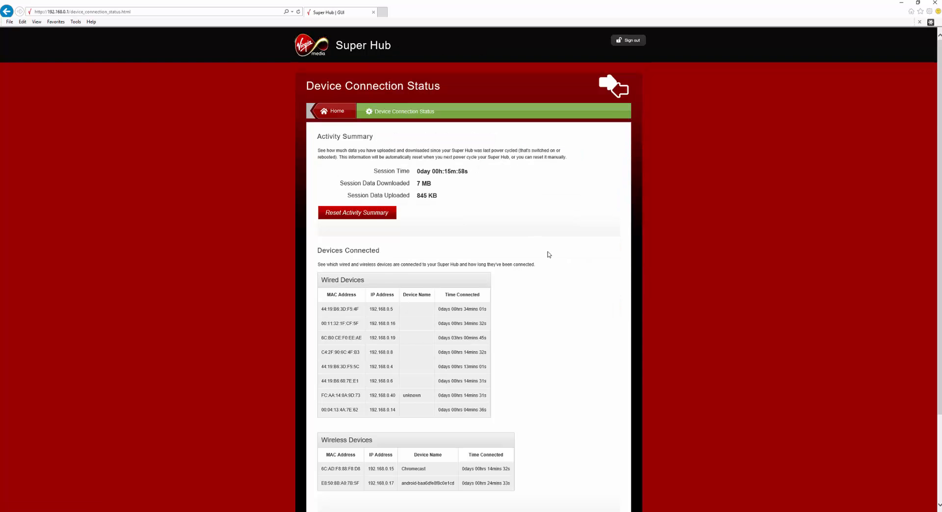
scroll(548, 254, down, 3)
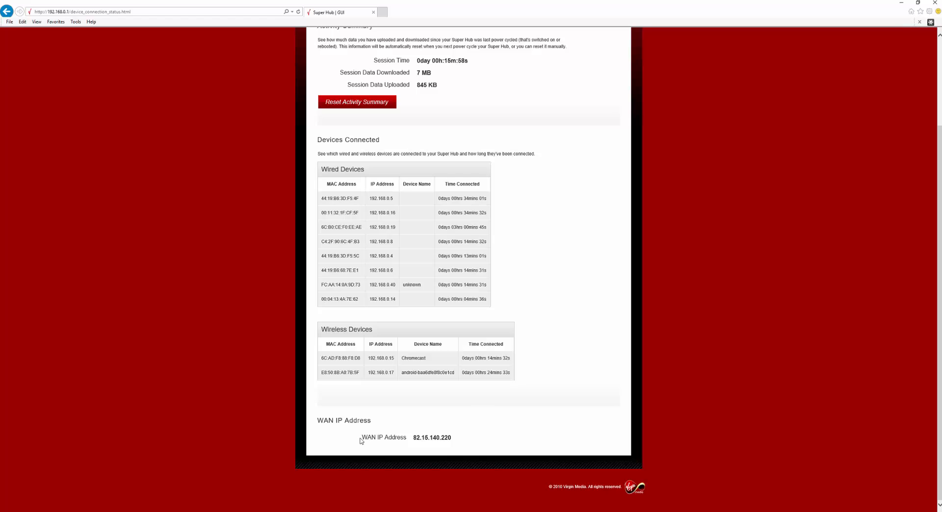
drag(362, 440, 410, 438)
click(436, 430)
triple_click(456, 433)
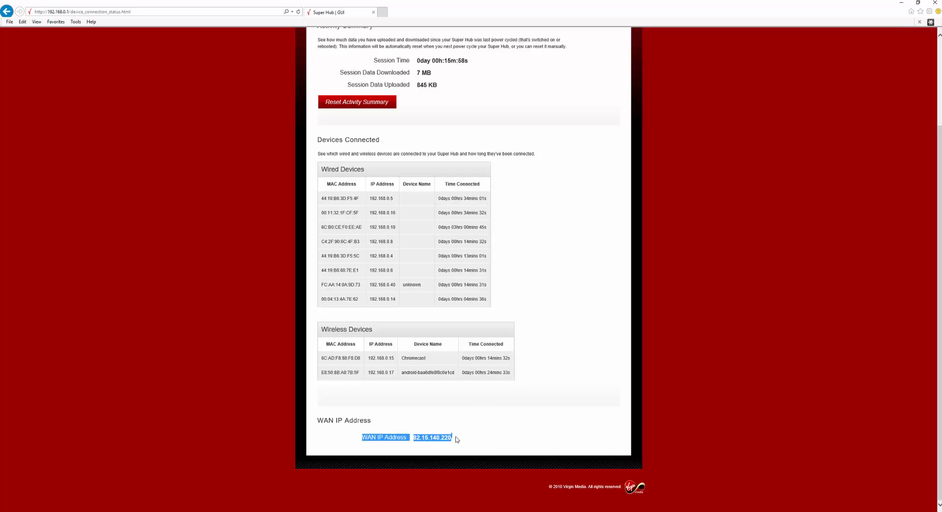
click(376, 446)
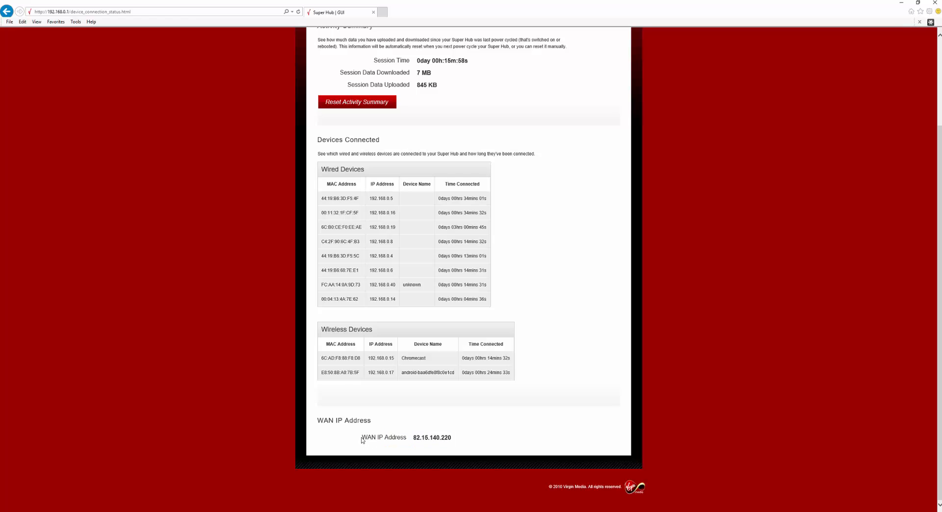
drag(364, 440, 394, 441)
click(365, 444)
drag(362, 440, 461, 438)
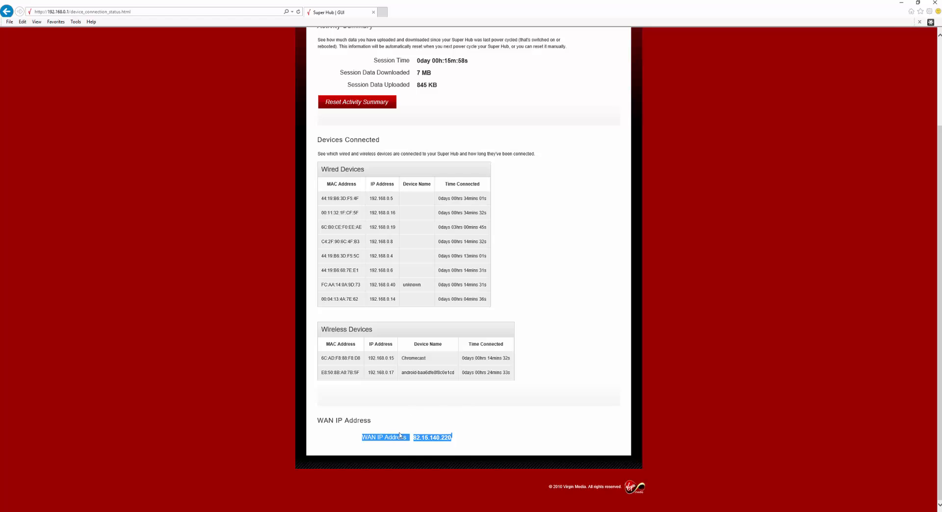
Copy the WAN IP address value from the Device Connection Status page.
click(434, 448)
drag(414, 438, 449, 436)
right_click(446, 439)
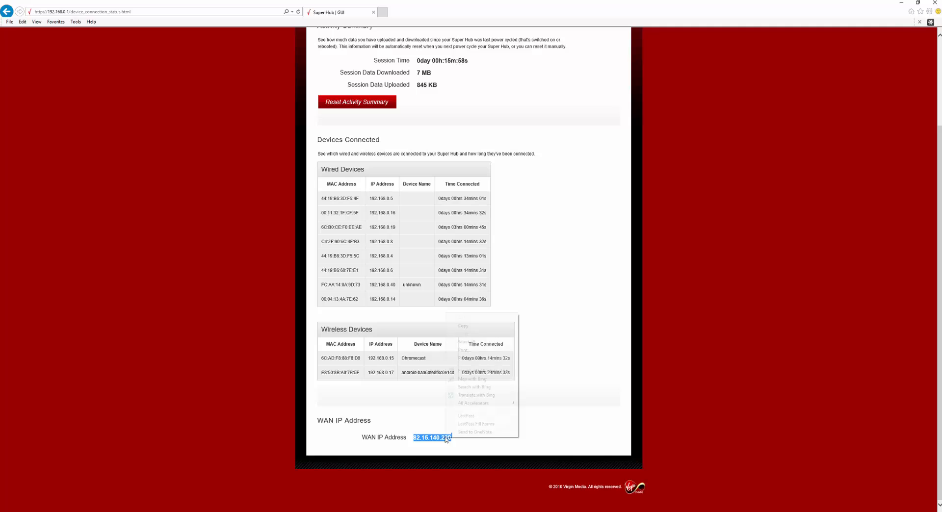
click(468, 326)
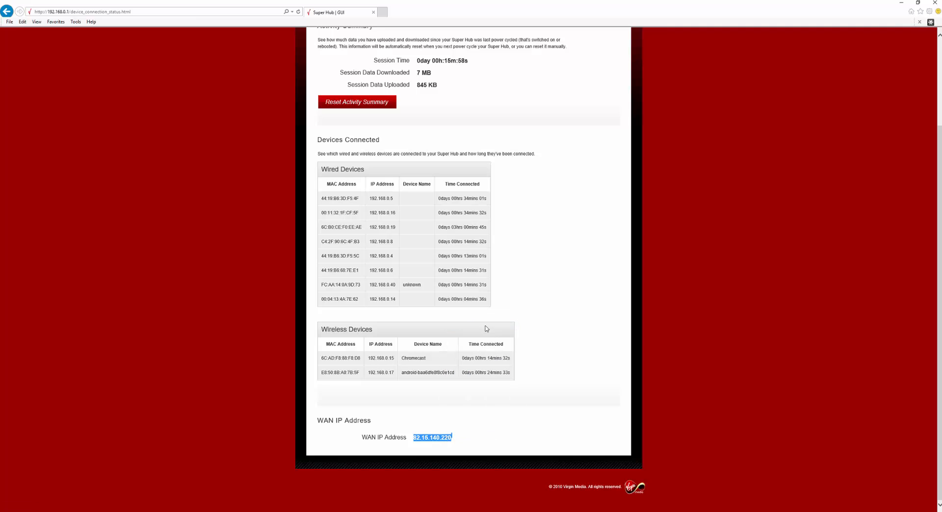
Close the browser window and exit the SADP tool.
click(935, 4)
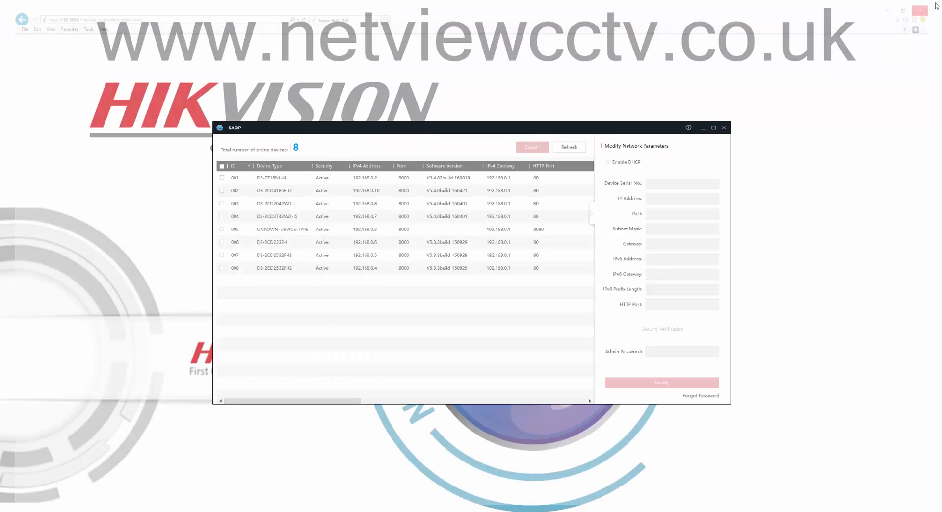
click(729, 127)
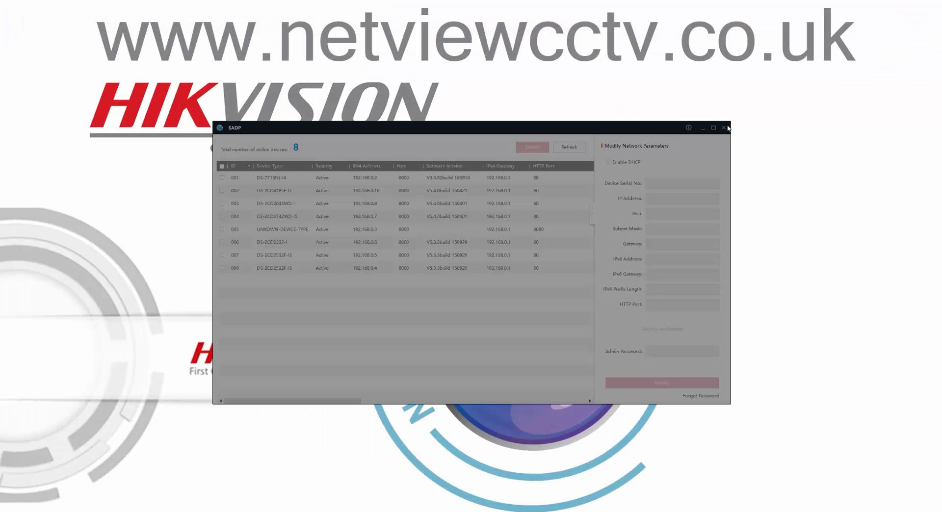
click(482, 272)
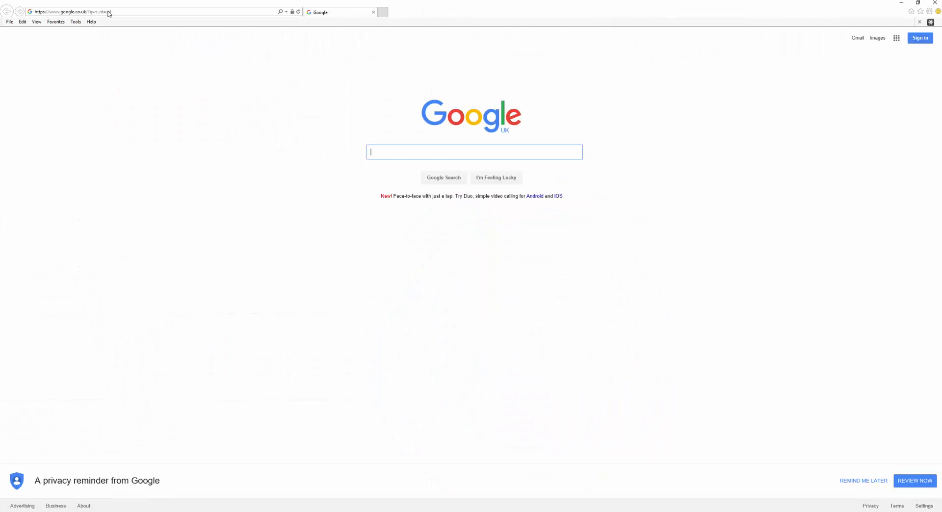
Load the copied WAN IP address in a new browser window to reach the recorder's login page.
click(106, 12)
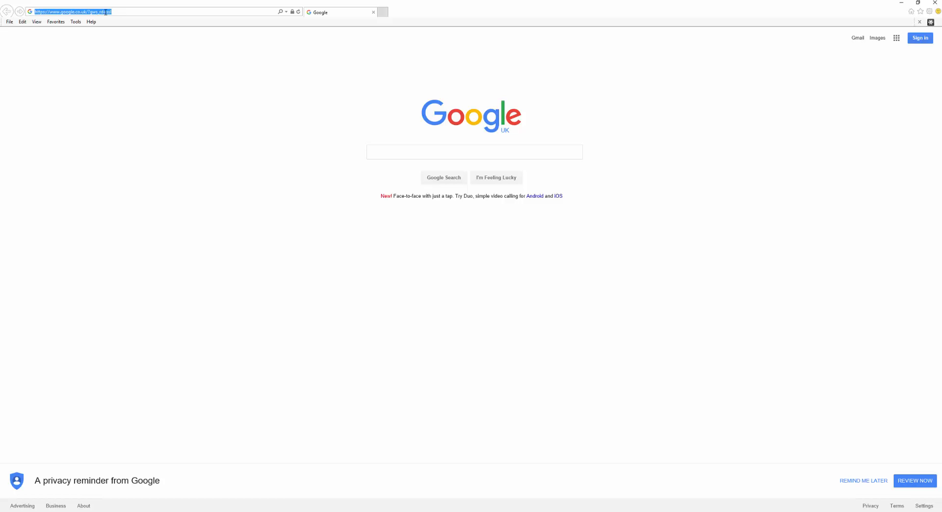
right_click(106, 12)
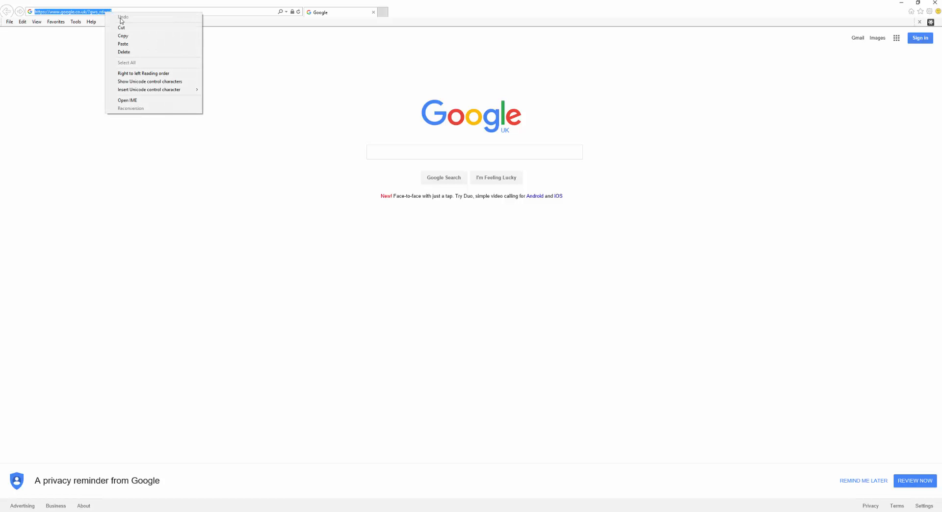
click(123, 44)
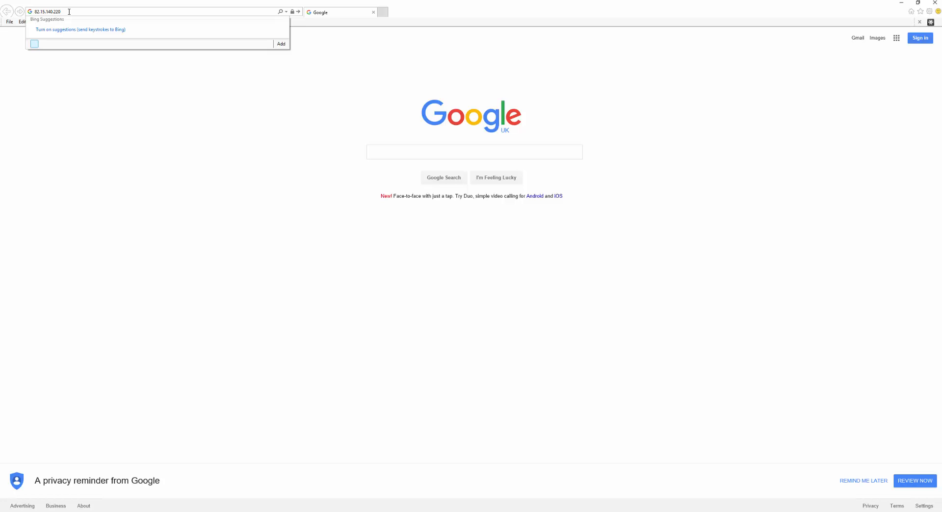
key(Return)
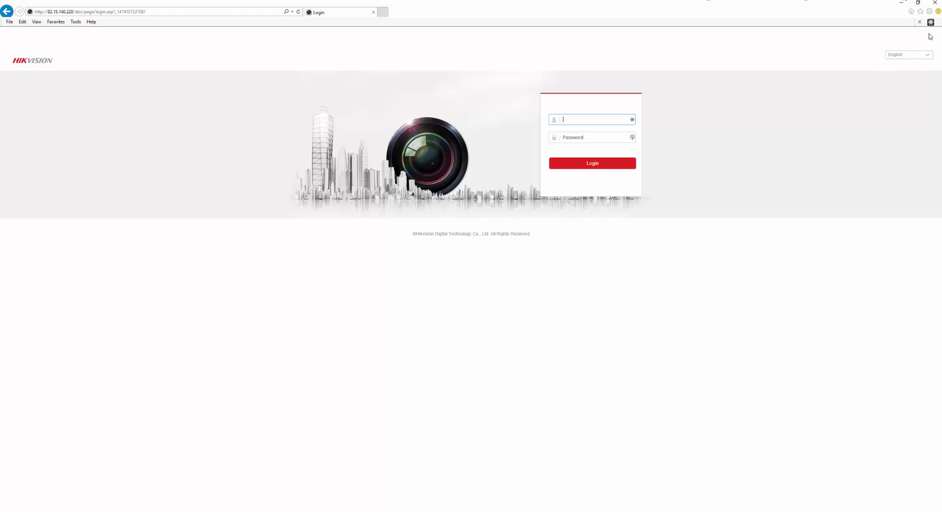
click(907, 6)
click(169, 11)
text(ww)
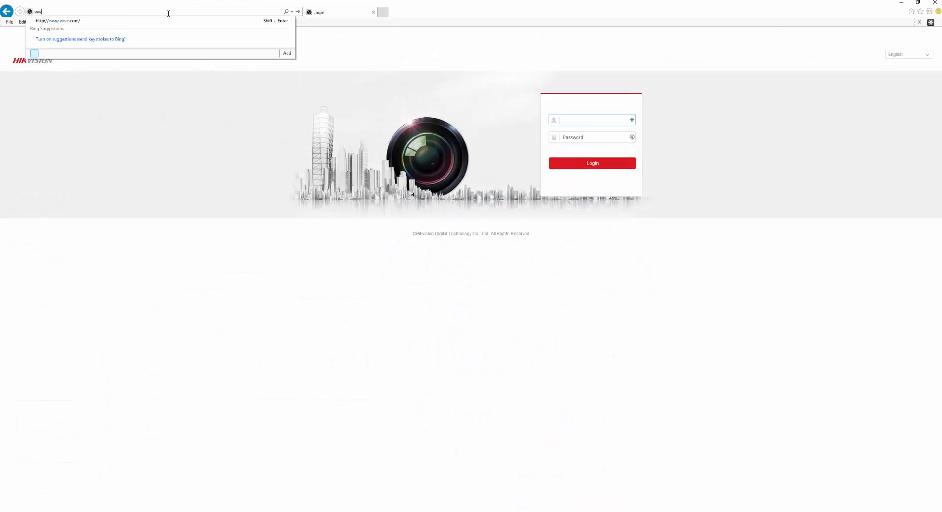
text(w.)
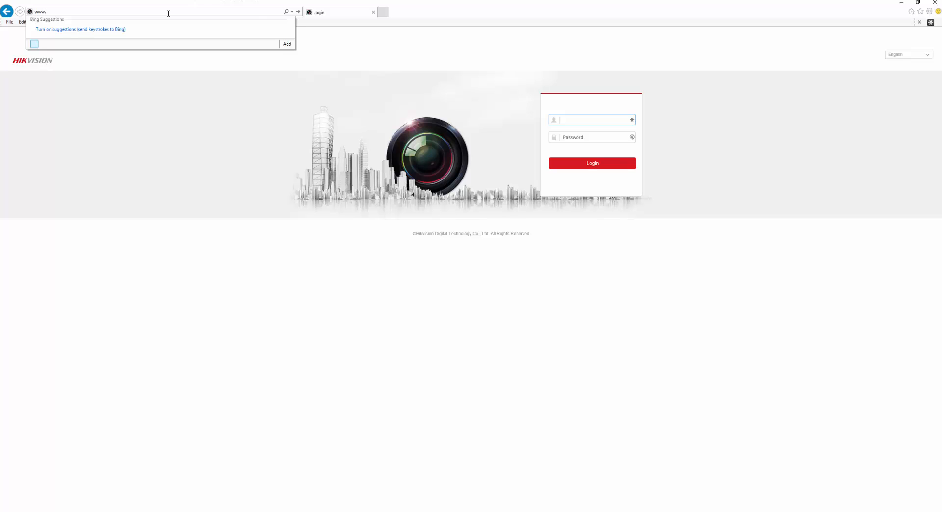
text(netv)
text(iewcctv.co.uk)
key(Return)
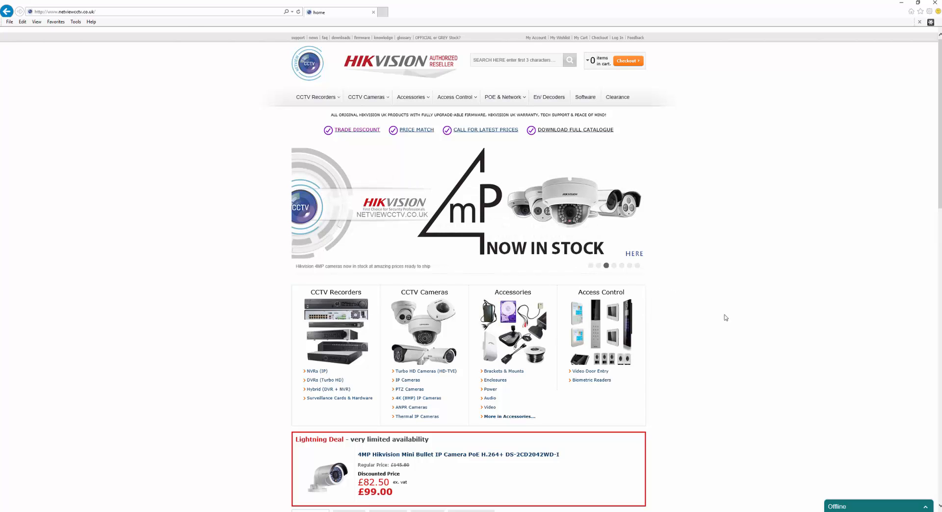
scroll(712, 320, down, 3)
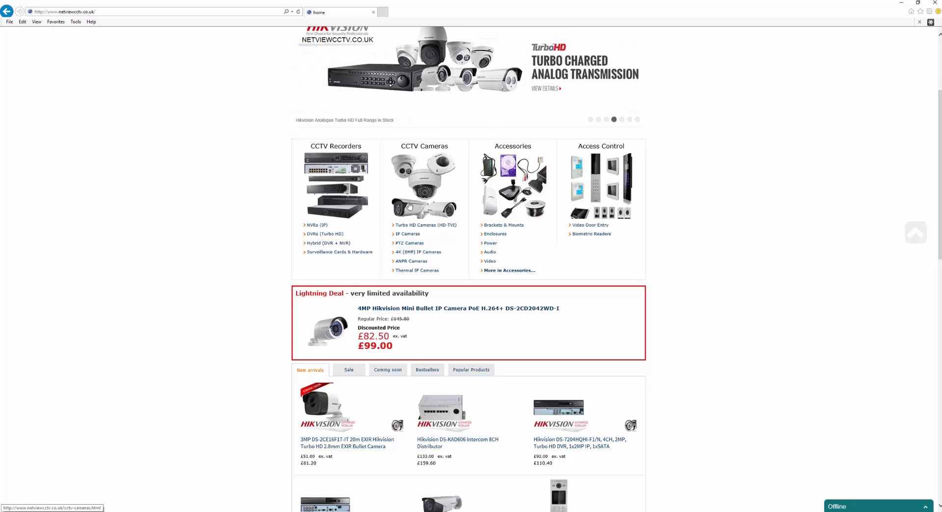
scroll(380, 205, up, 1)
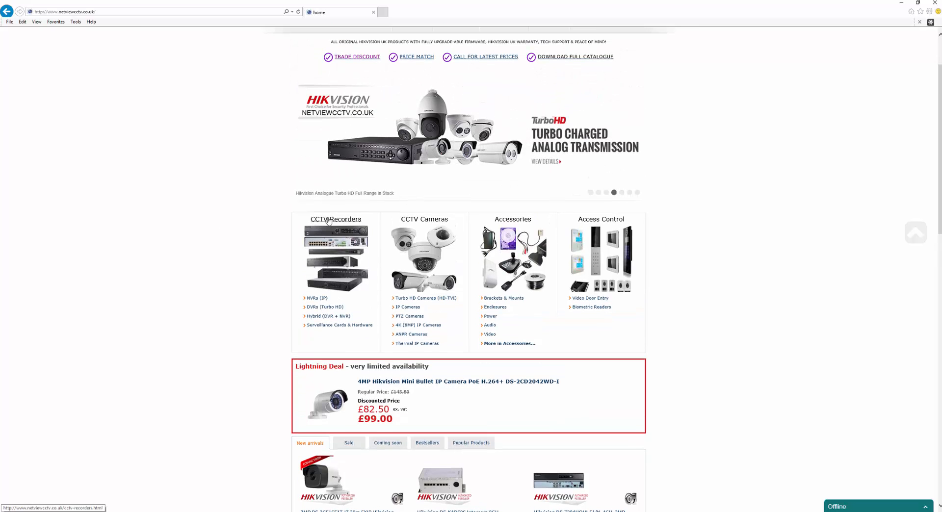
Look through the subcategories offered under CCTV Recorders and CCTV Cameras on the site's home page.
scroll(274, 161, up, 1)
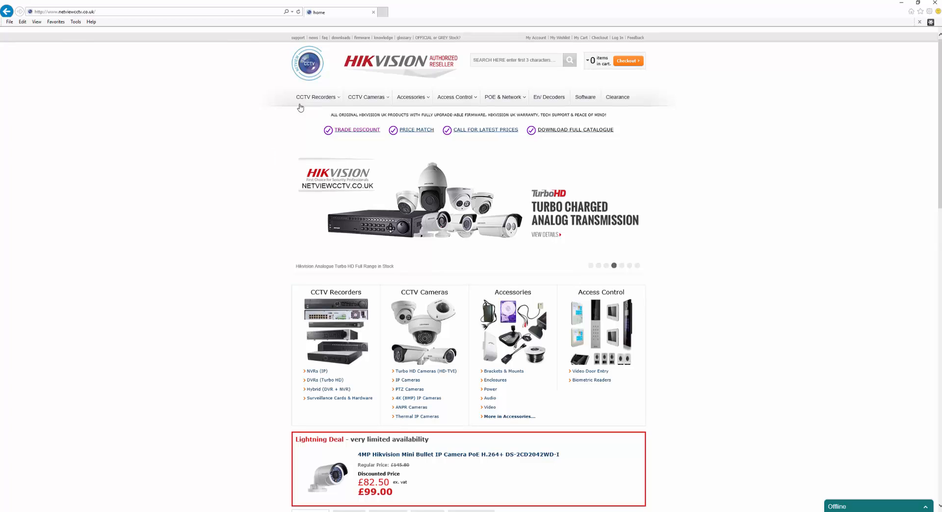
mouse_move(310, 102)
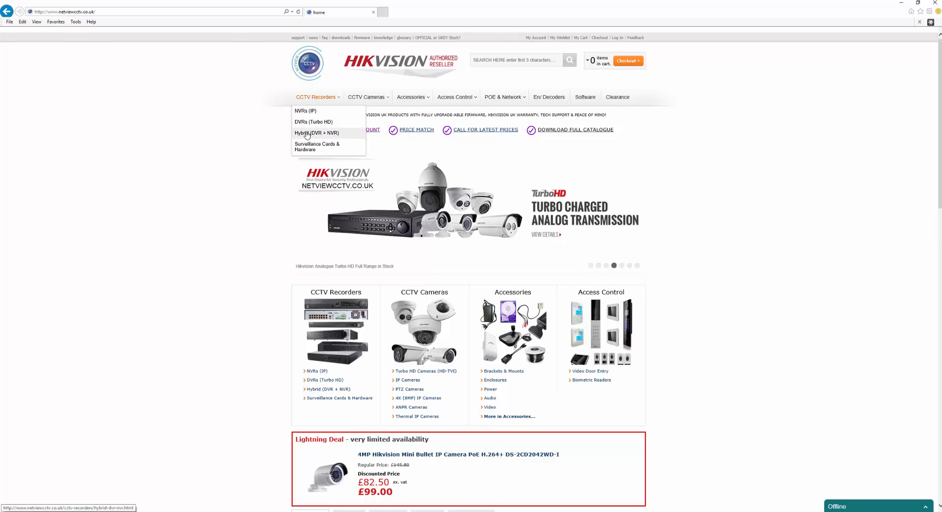
mouse_move(373, 100)
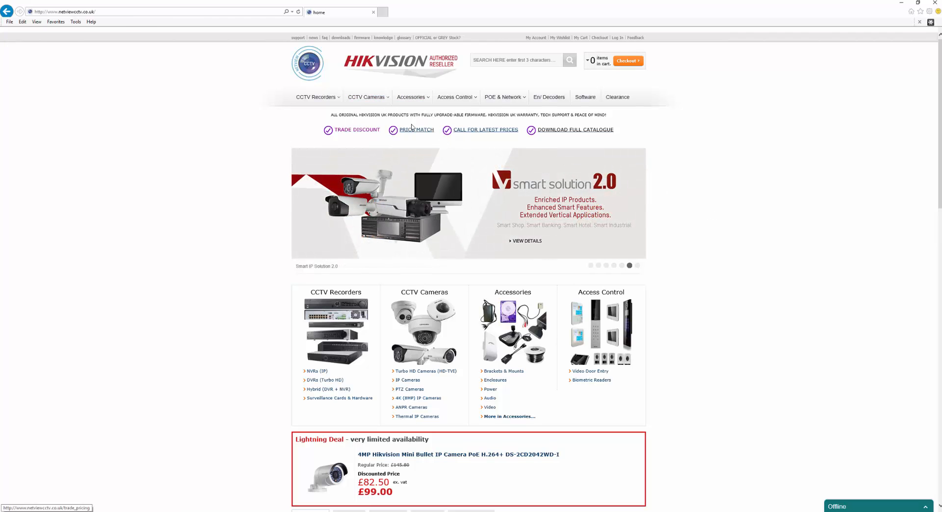
Open the Video Door Entry category under Access Control and look over the listed intercom products.
scroll(719, 274, down, 2)
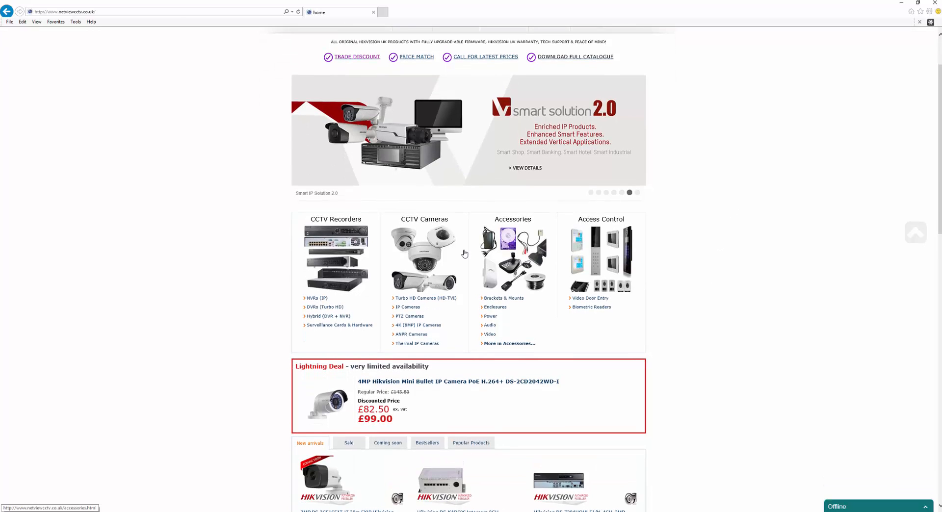
click(584, 300)
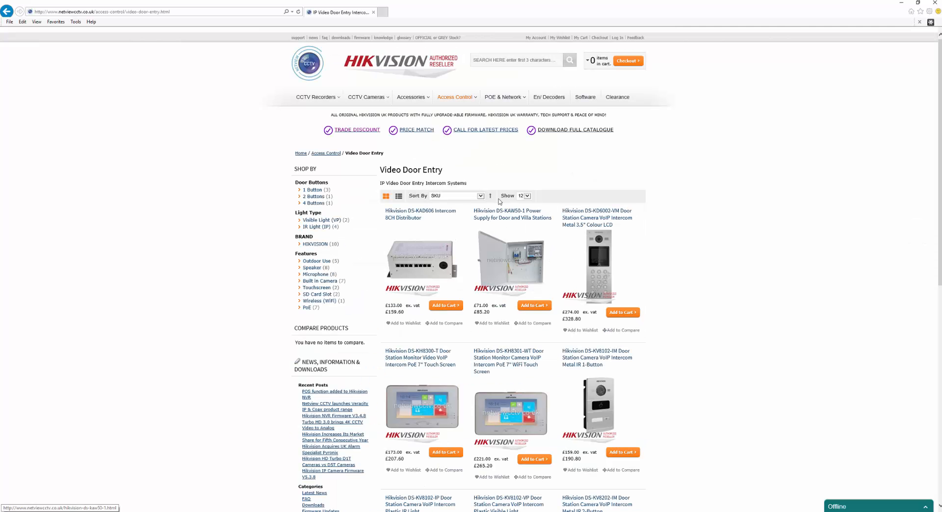
scroll(499, 201, down, 2)
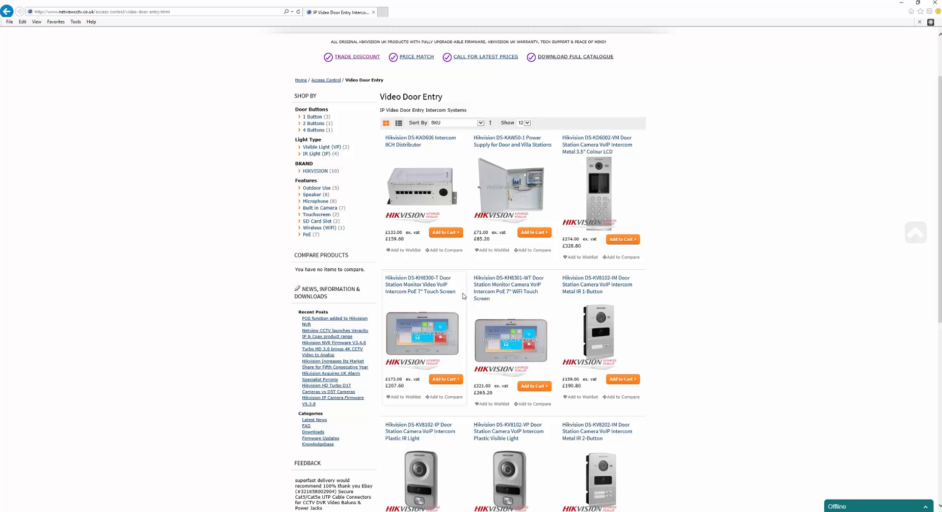
scroll(677, 307, down, 3)
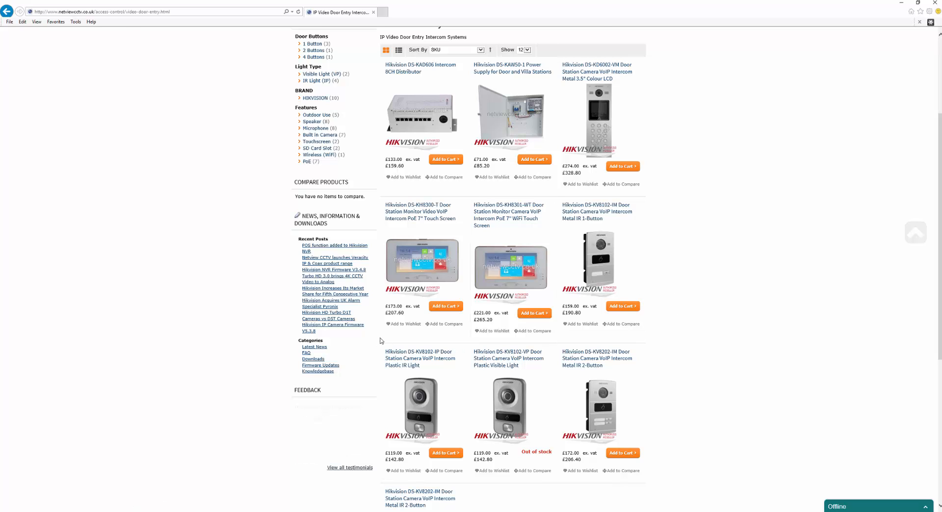
scroll(379, 342, up, 3)
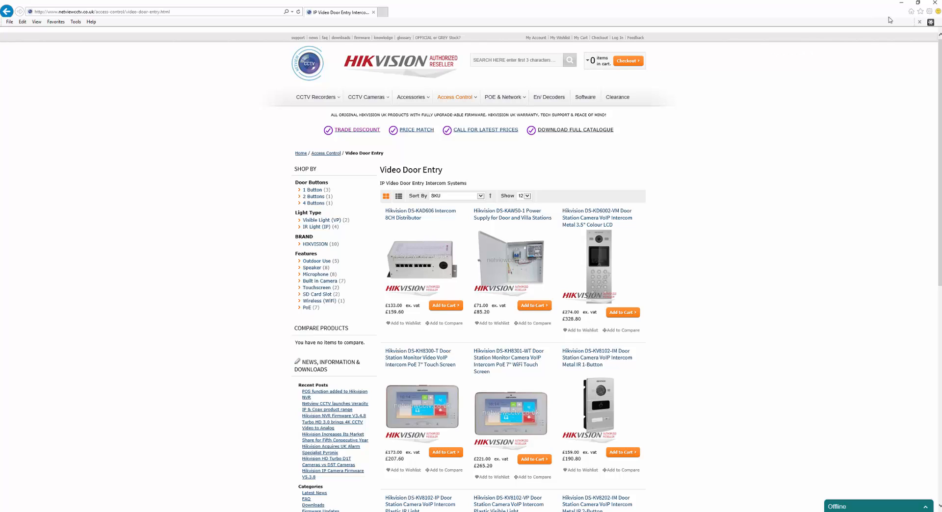
click(618, 97)
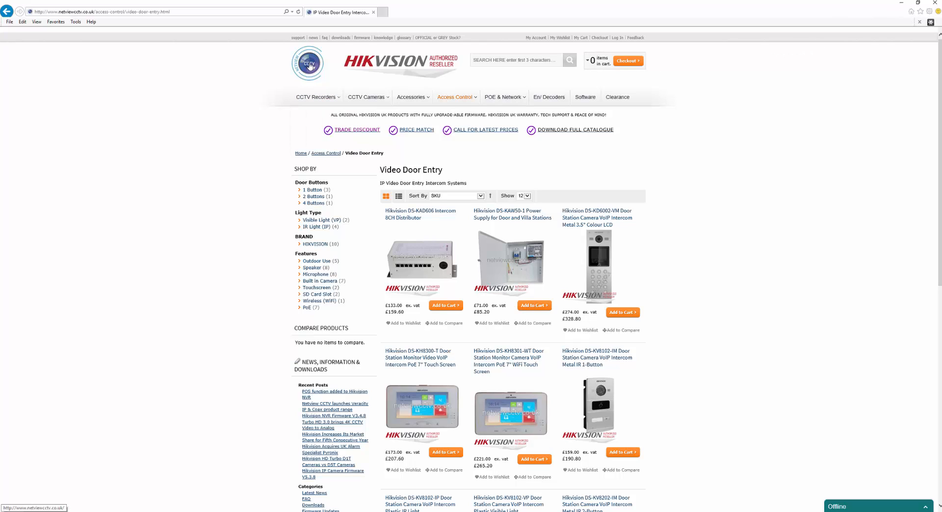